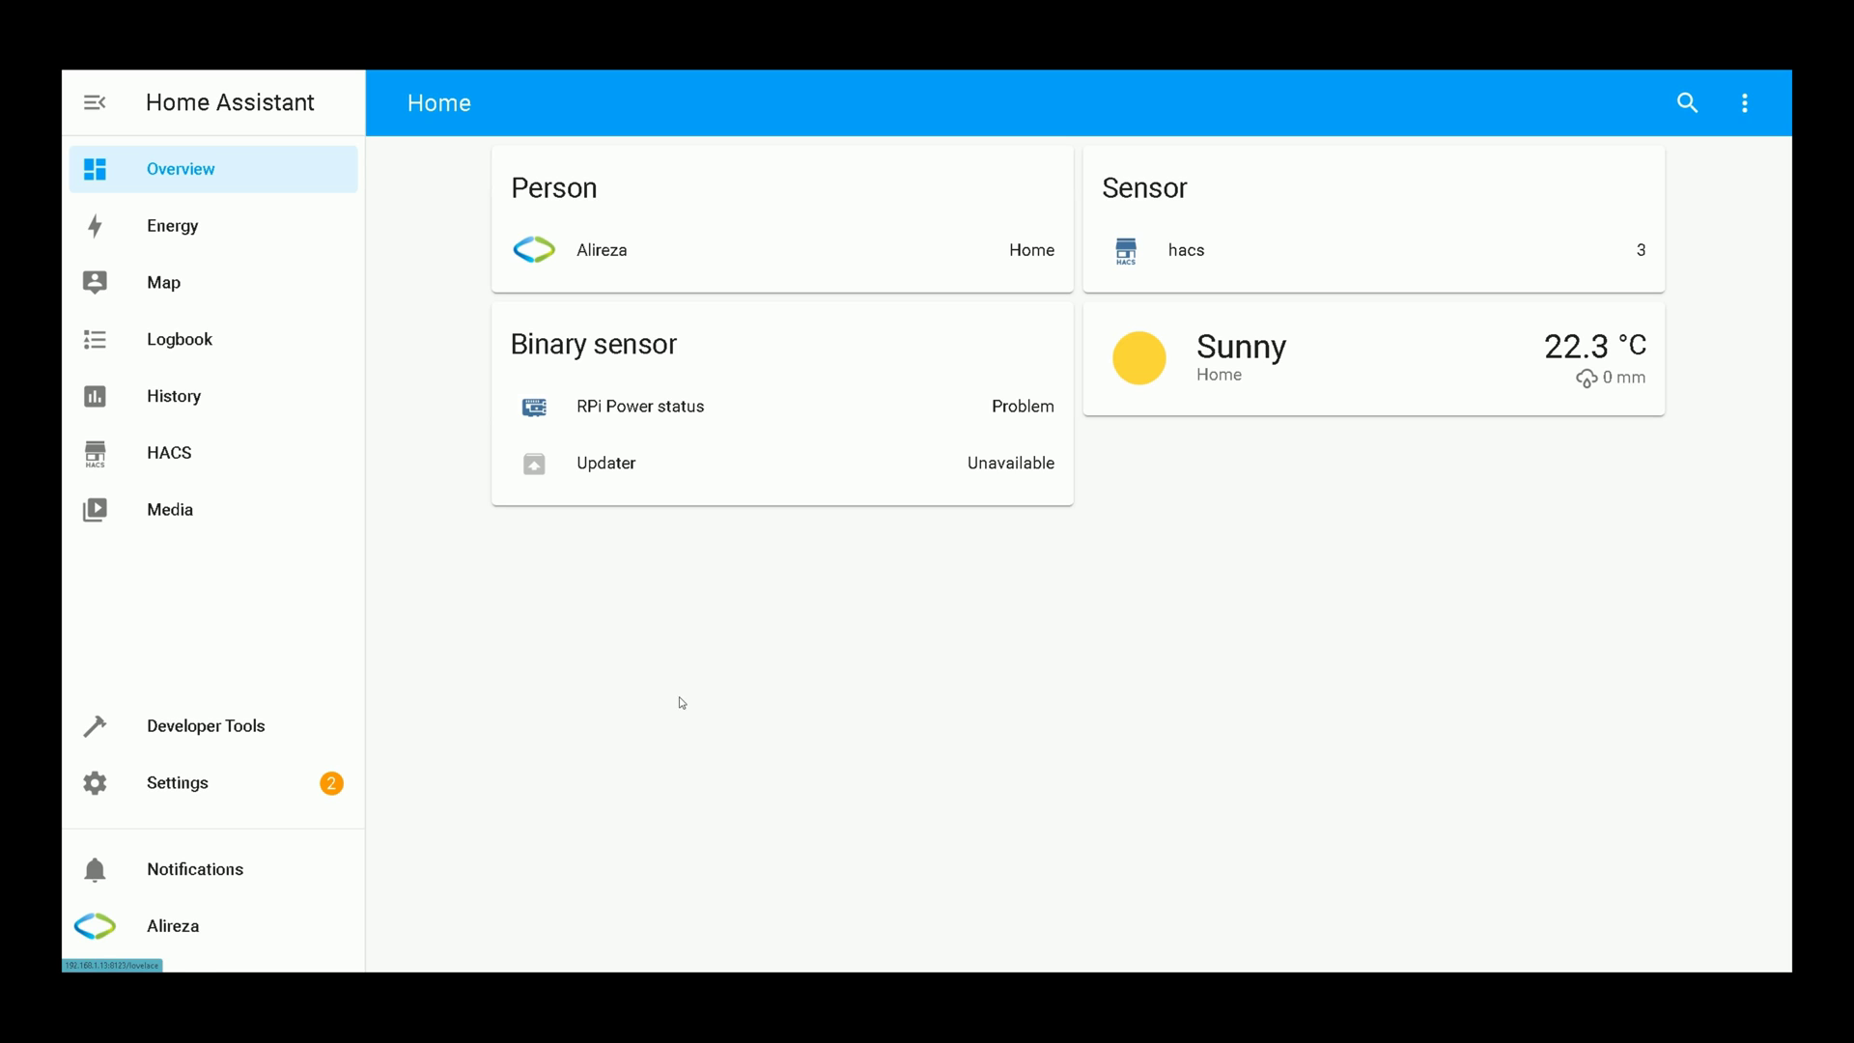
Open the ESPHome add-on's web UI from Settings > Add-ons.
click(93, 108)
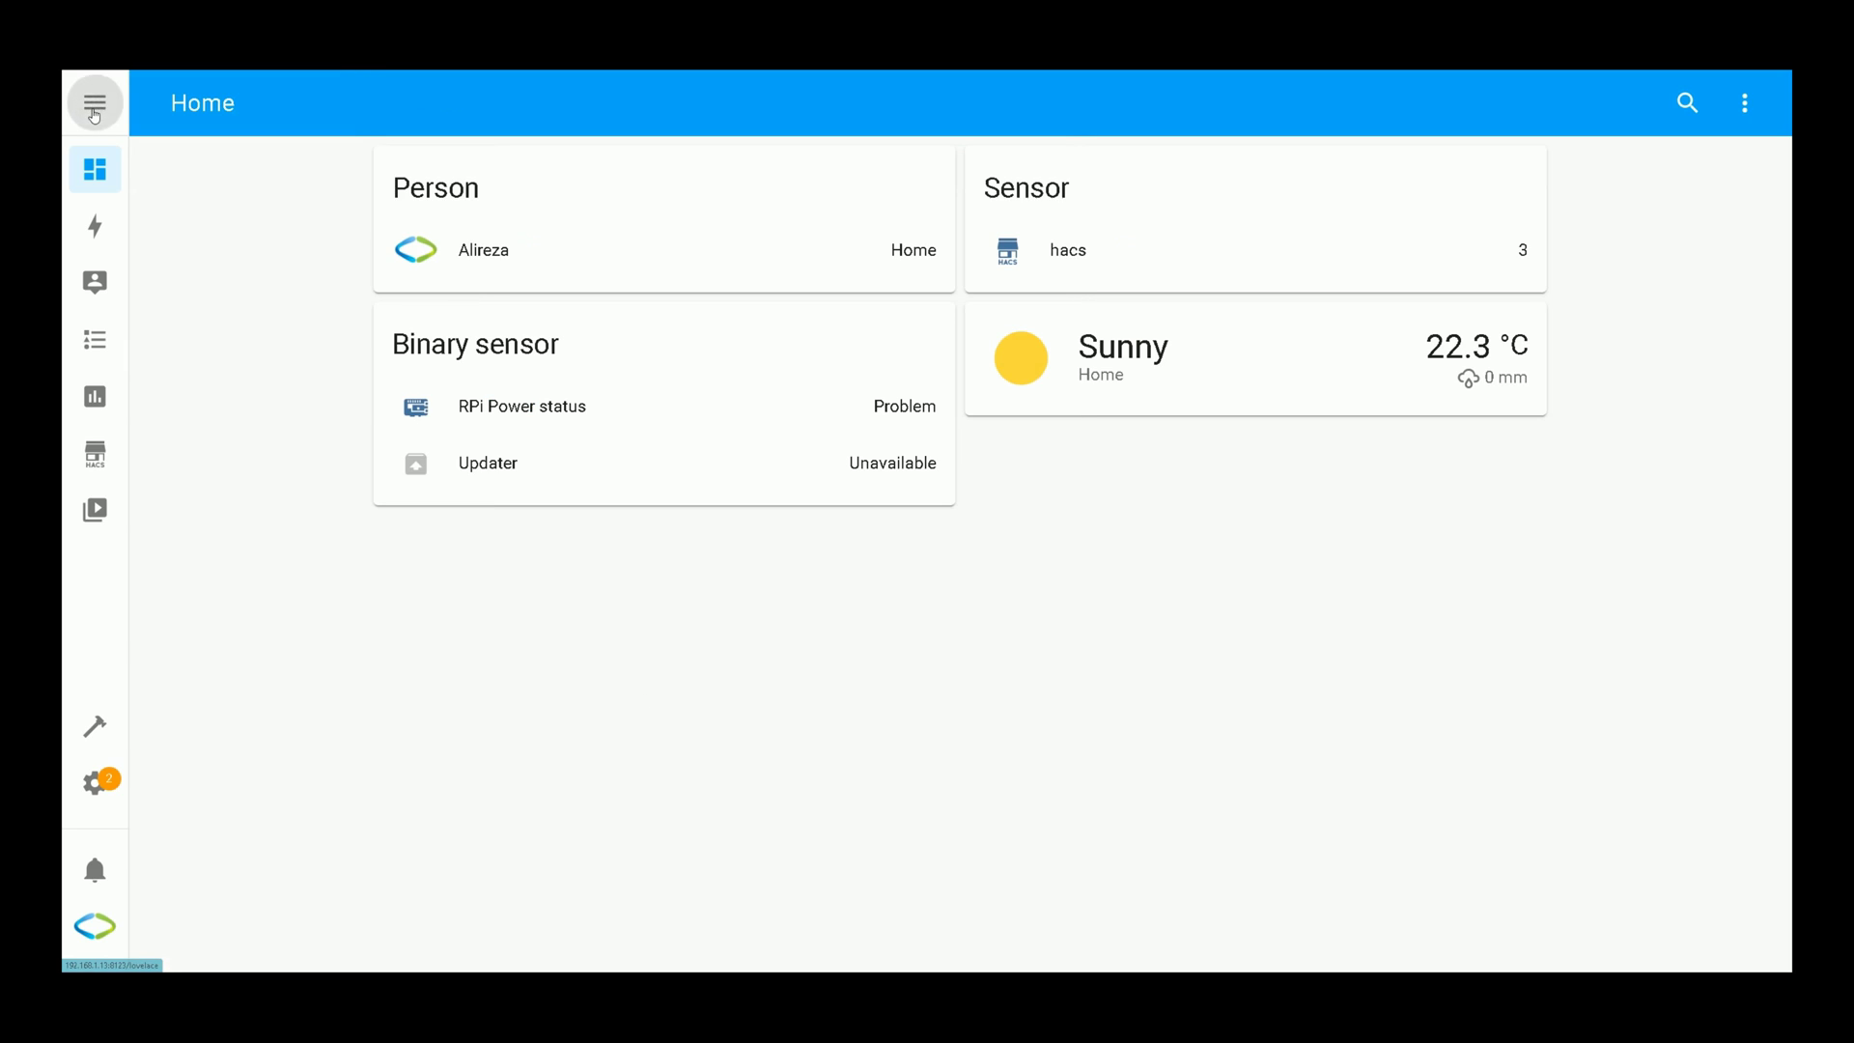
click(93, 104)
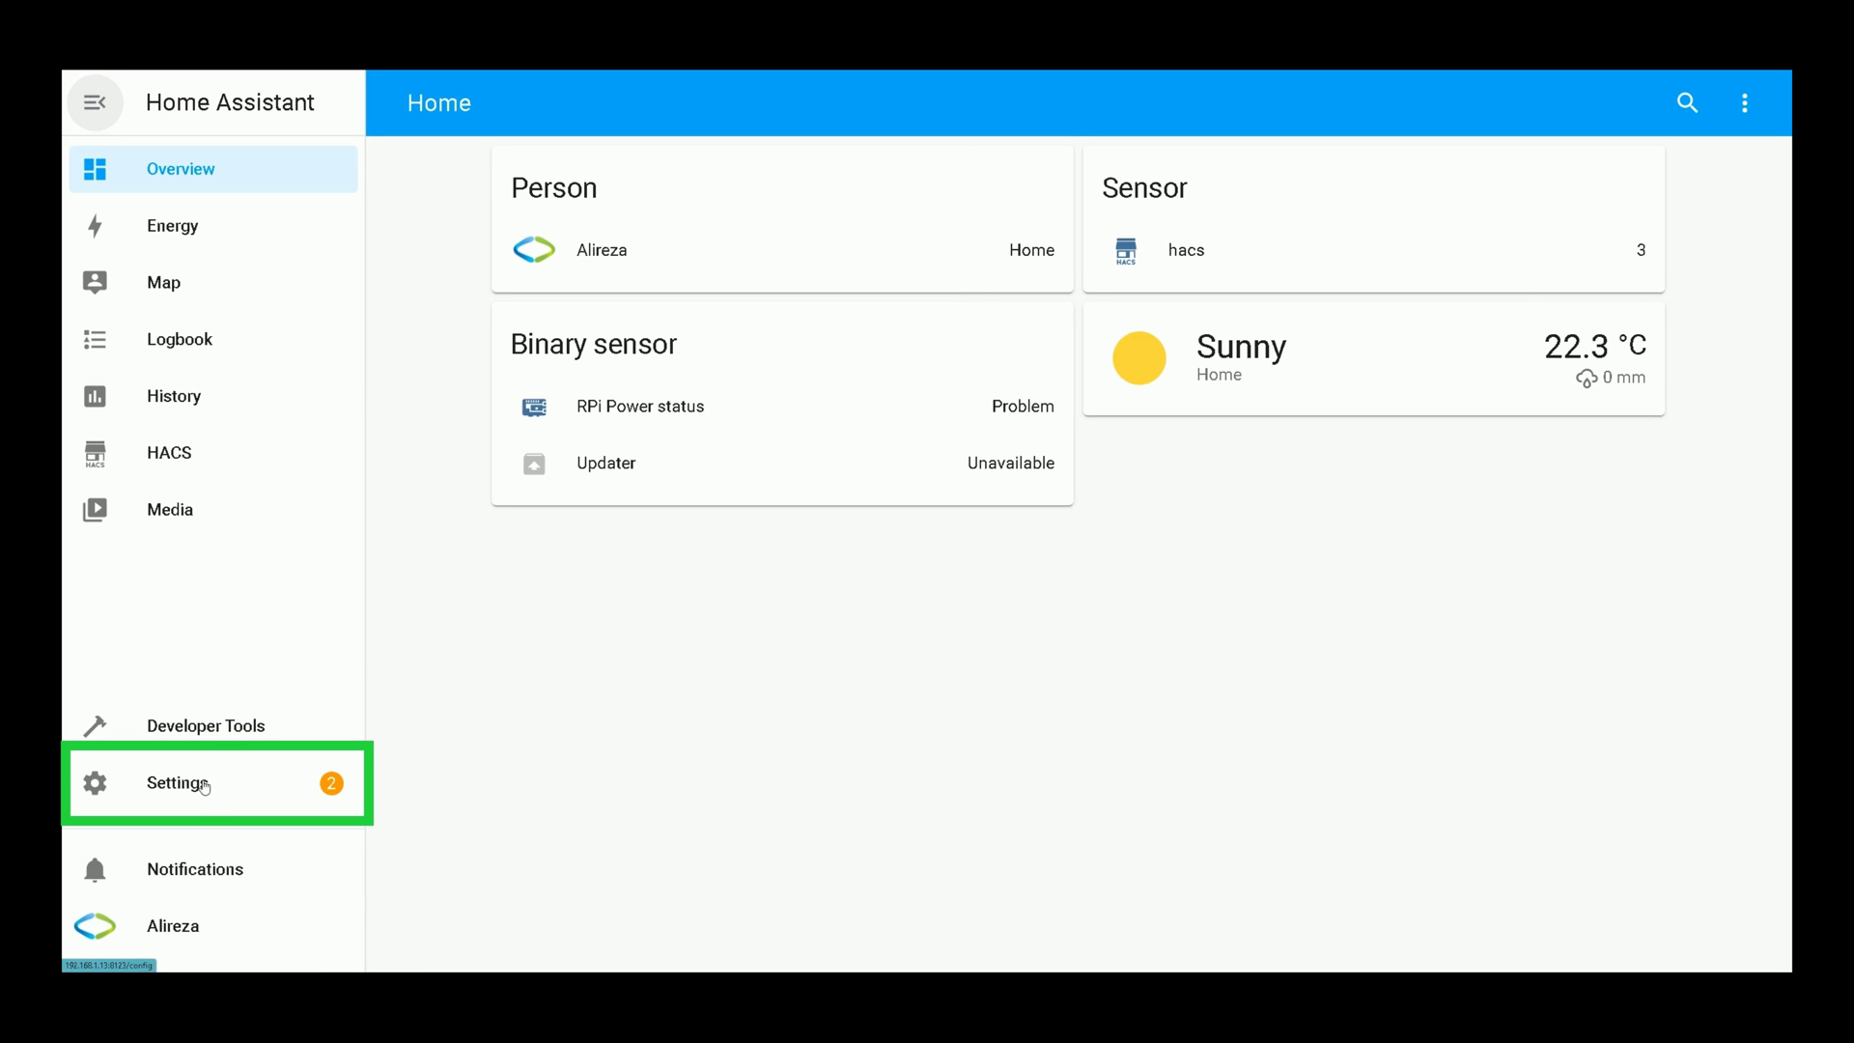
click(205, 787)
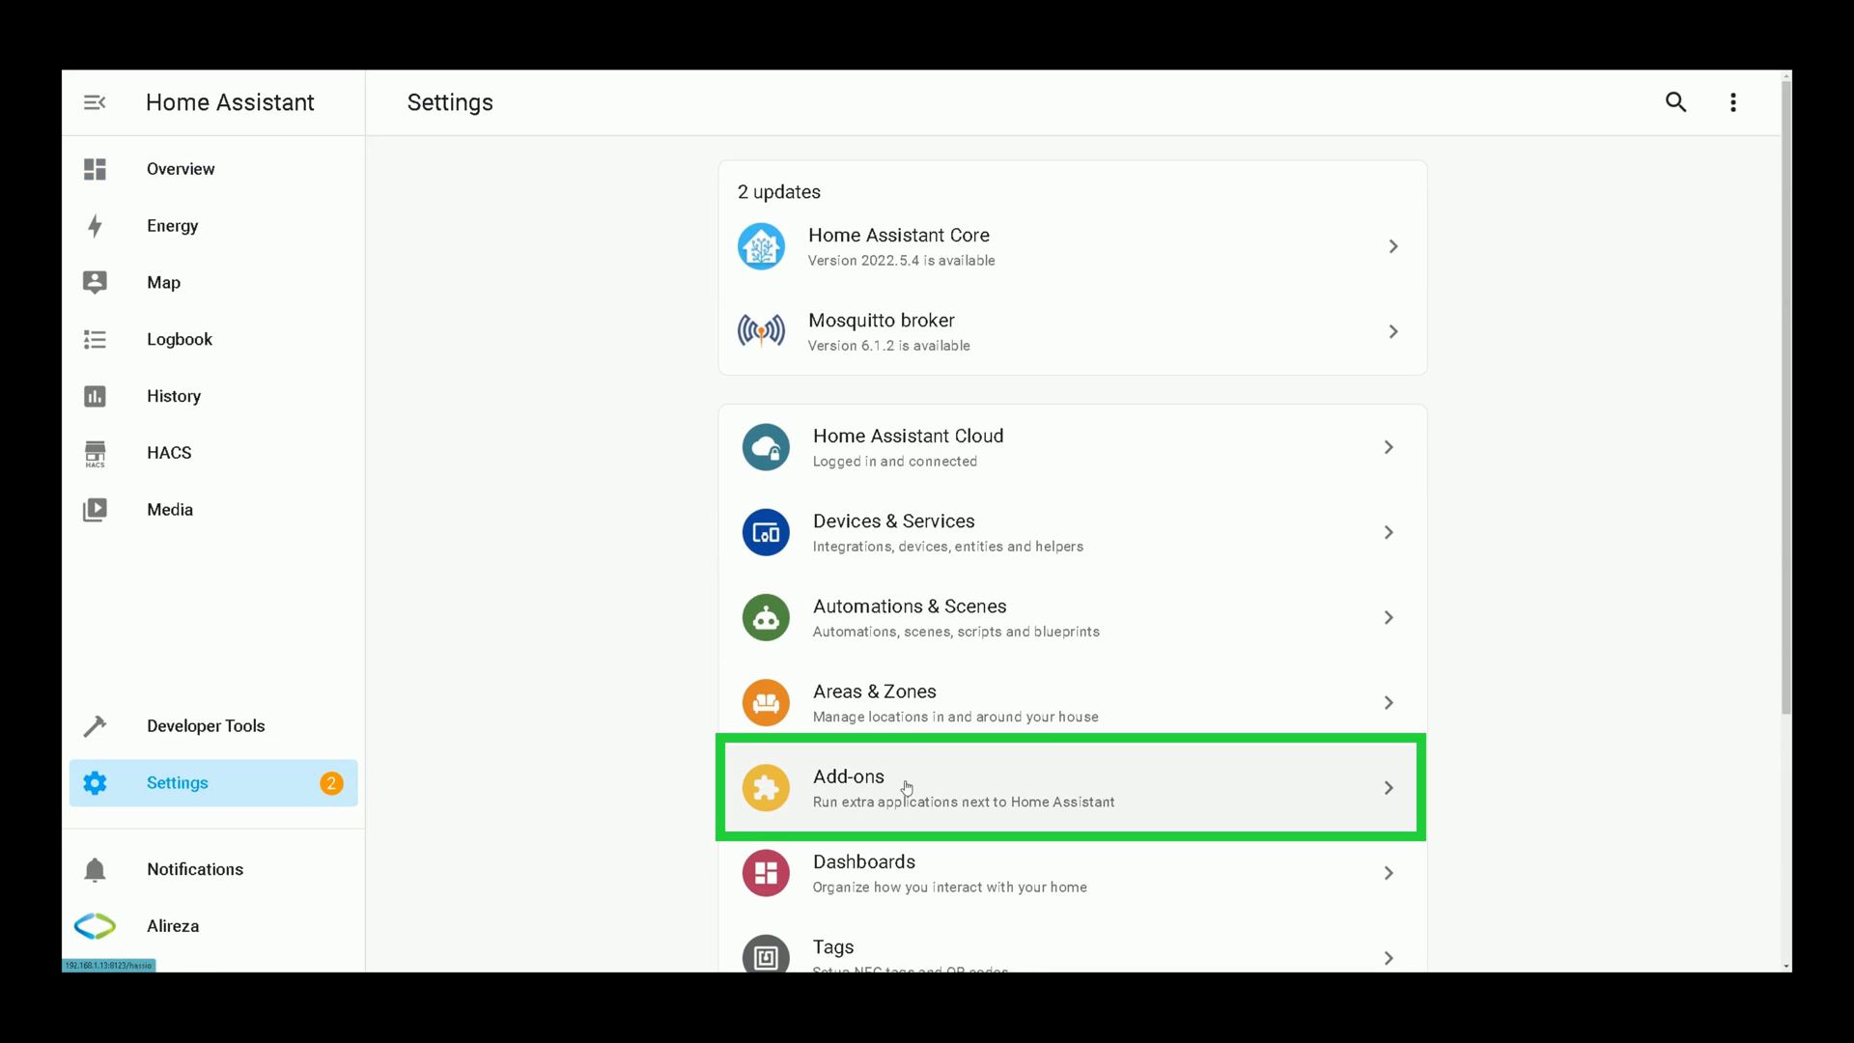
click(907, 793)
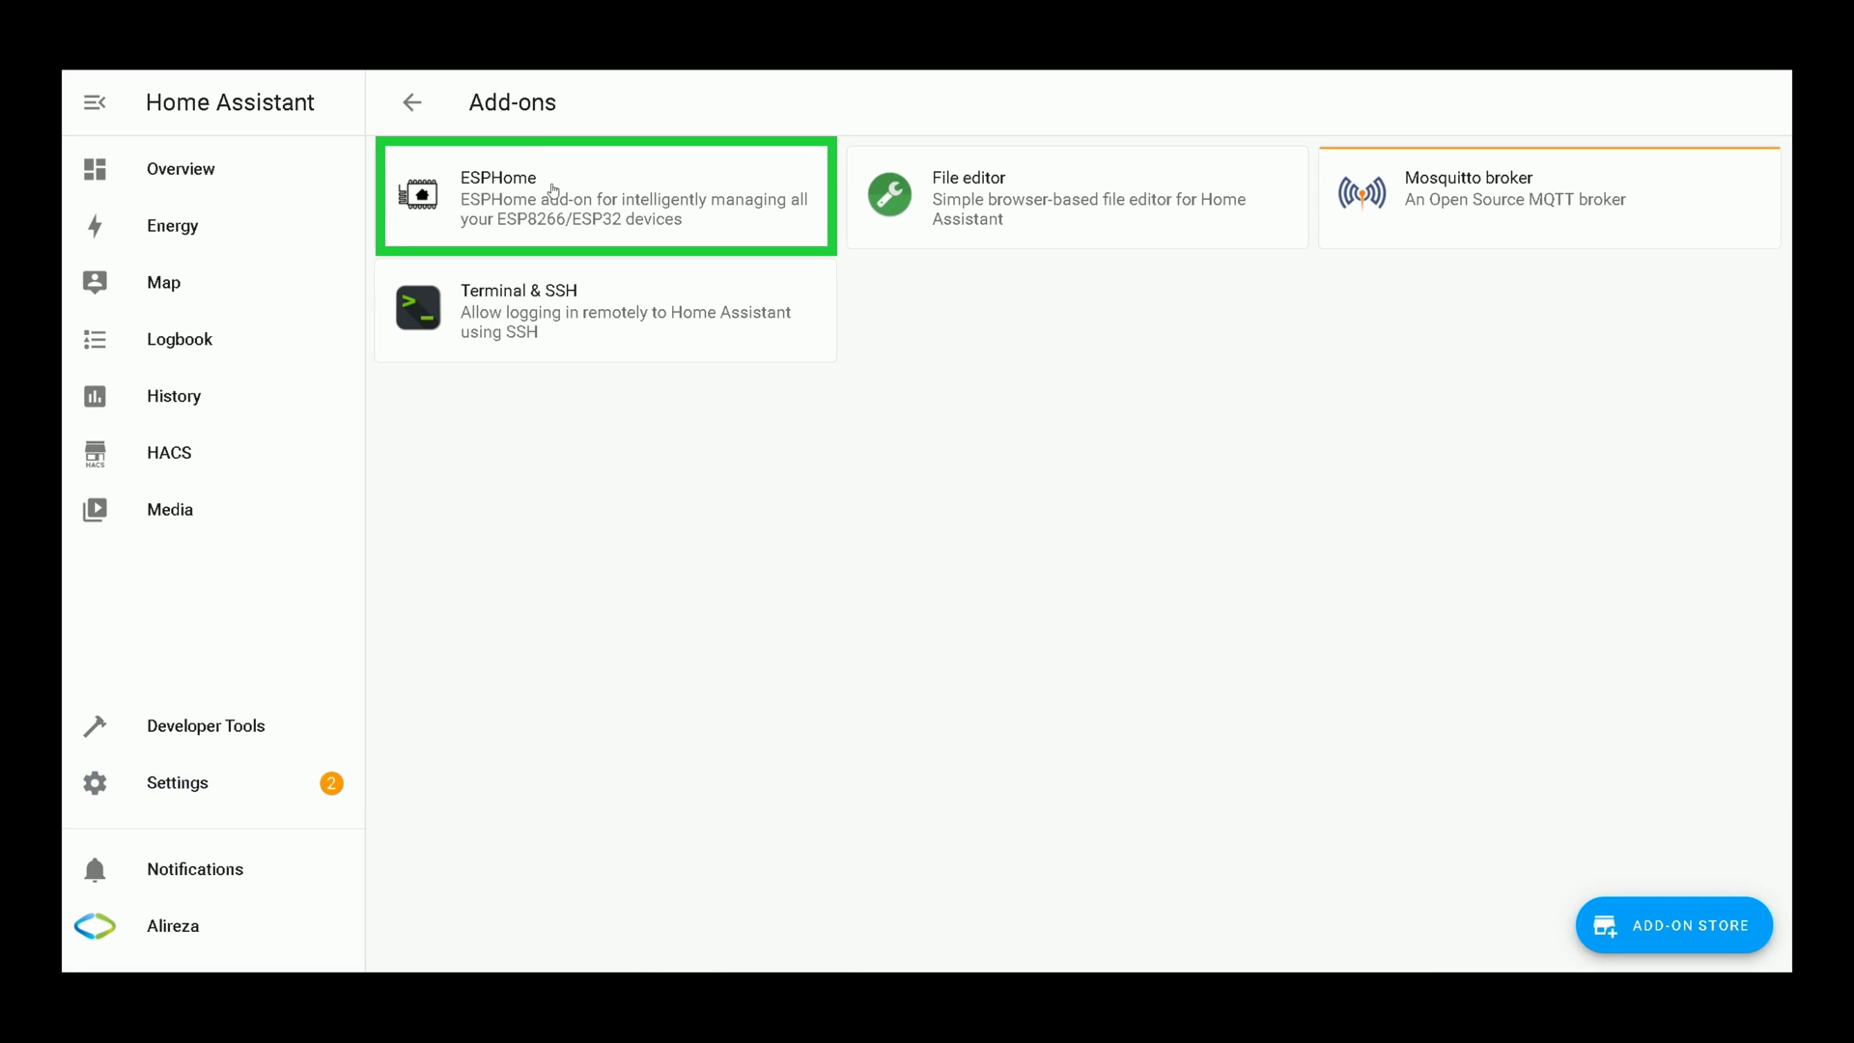
click(554, 190)
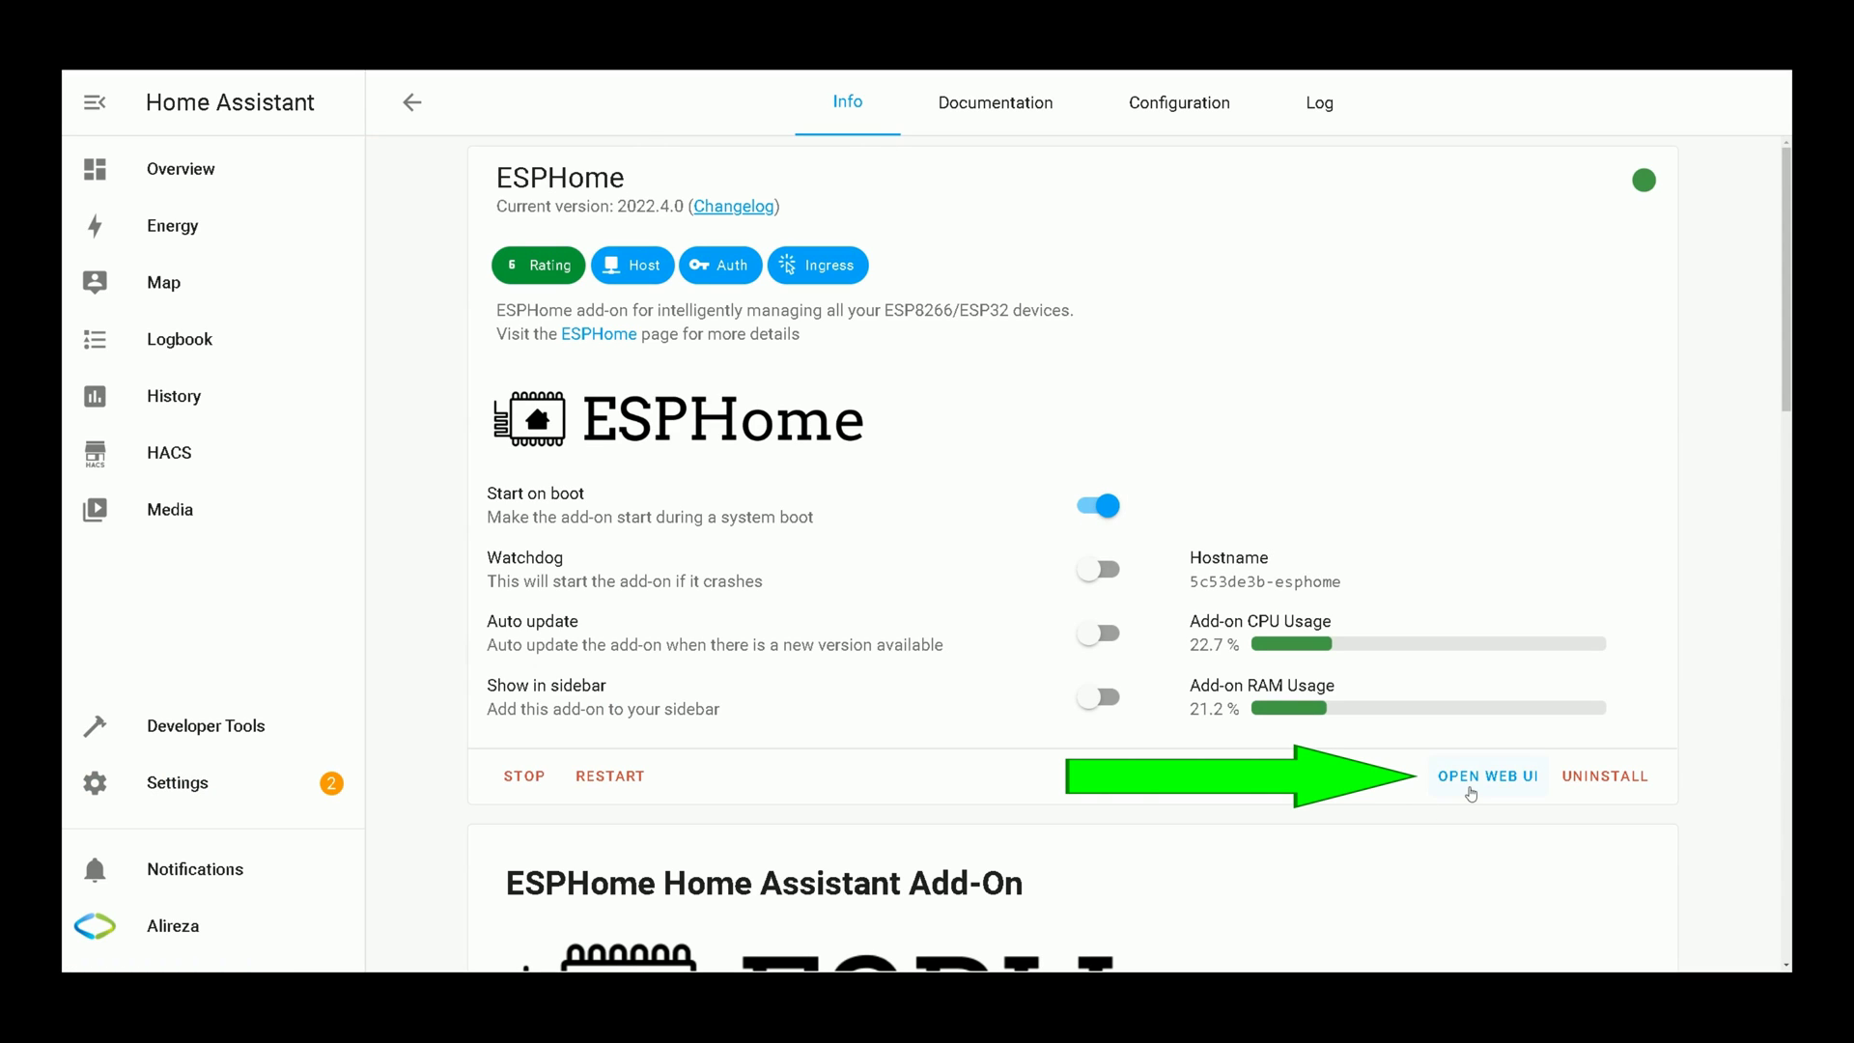
click(1471, 794)
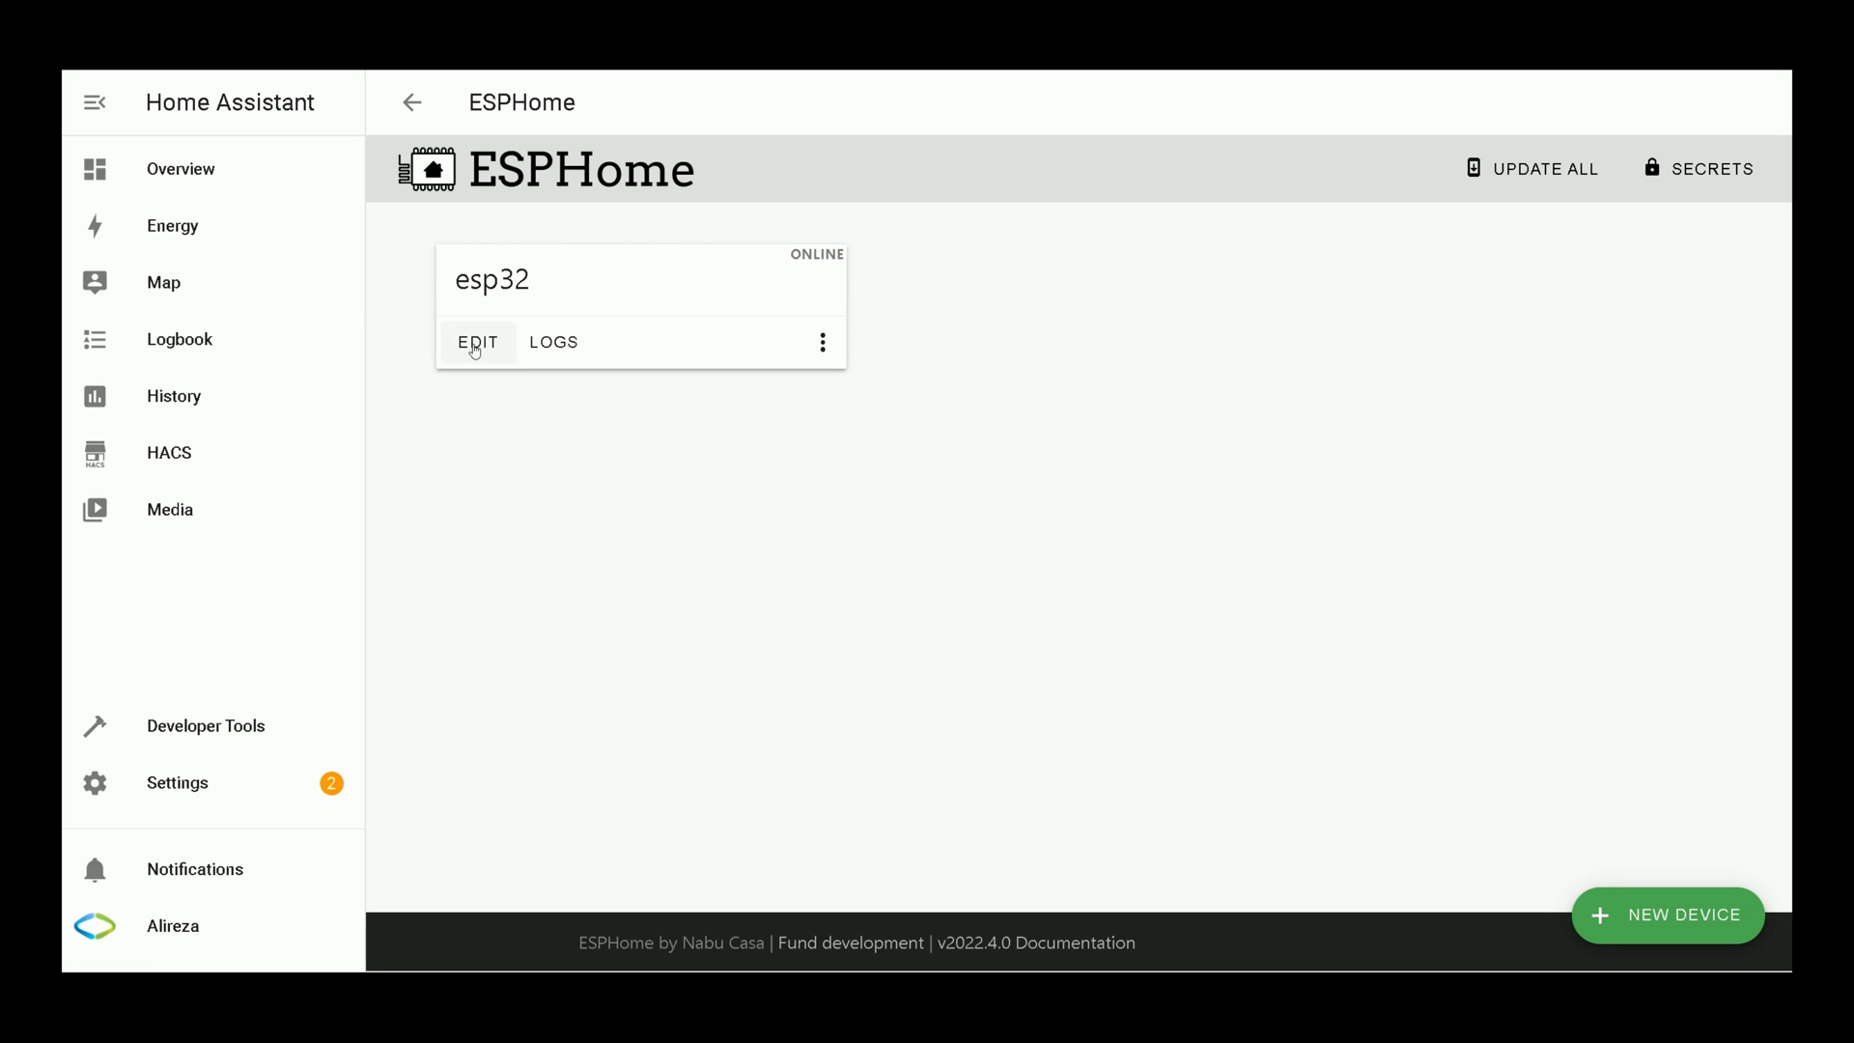
Edit esp32 and paste the adc illuminance sensor block on a new line after captive_portal.
click(478, 342)
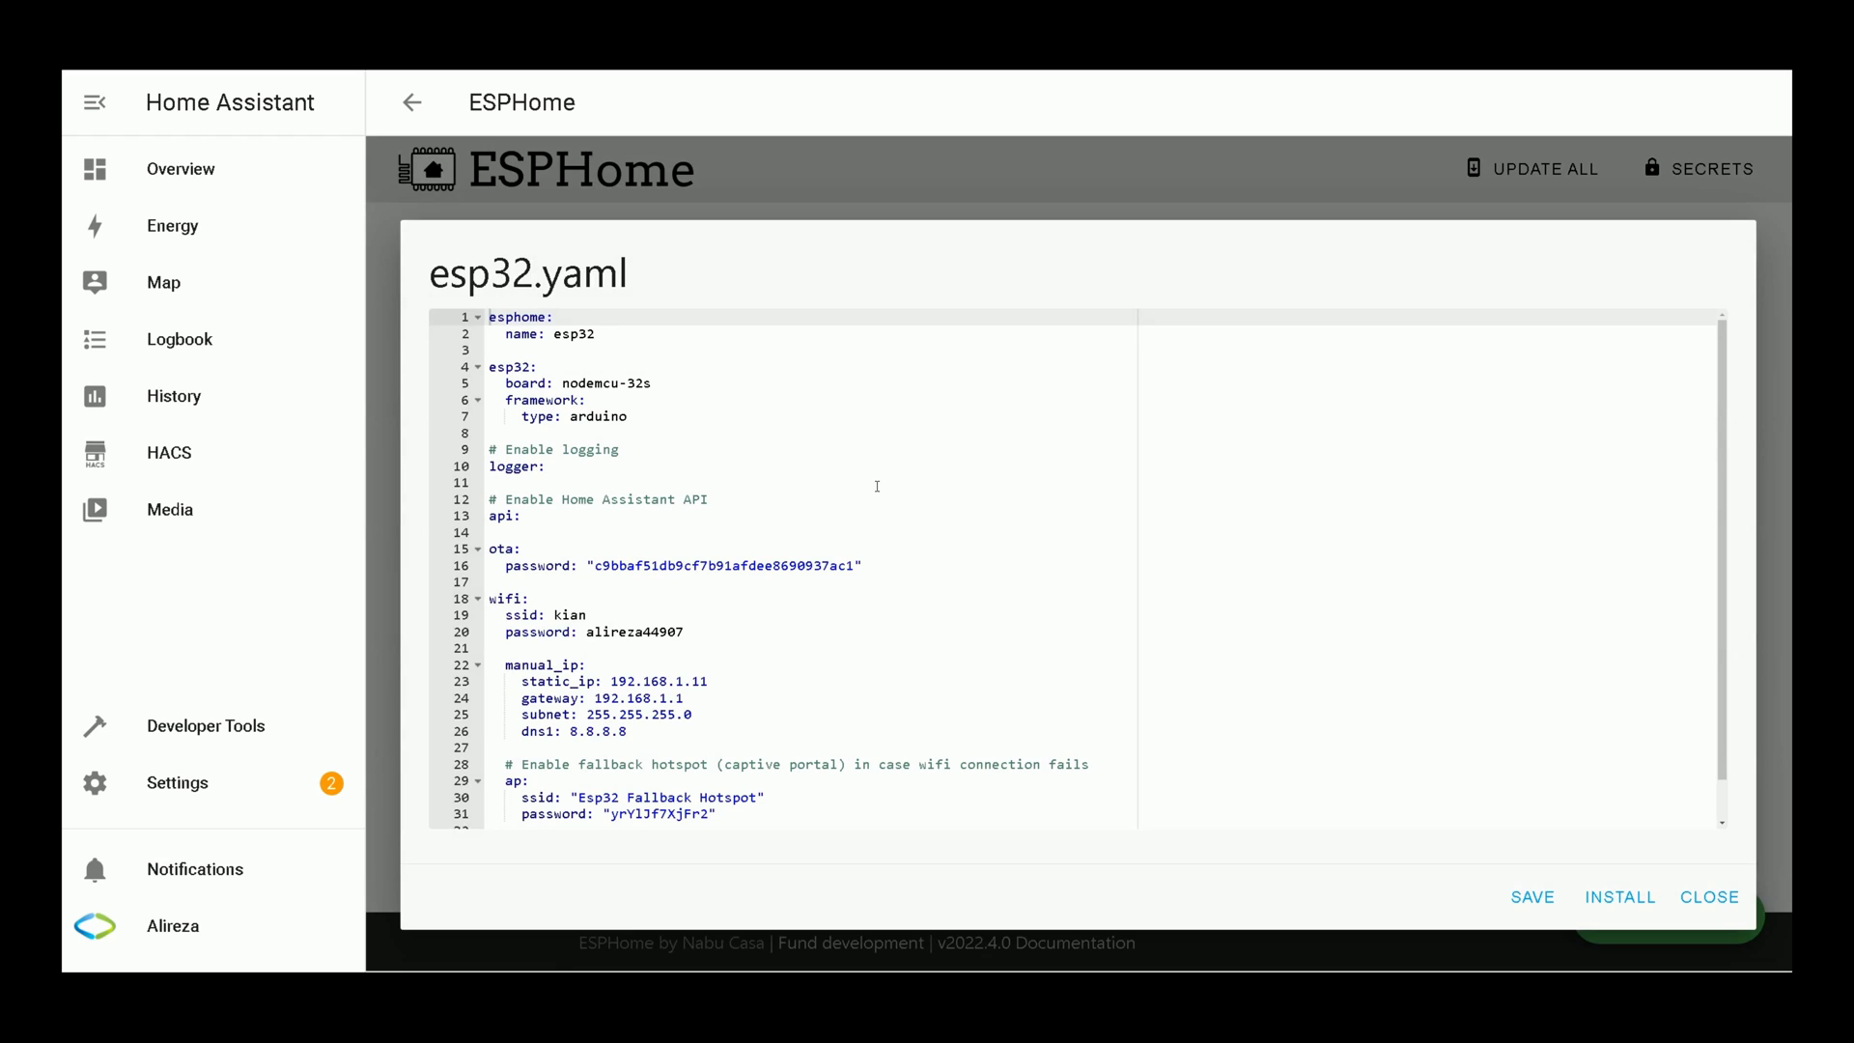
scroll(877, 486, down, 1)
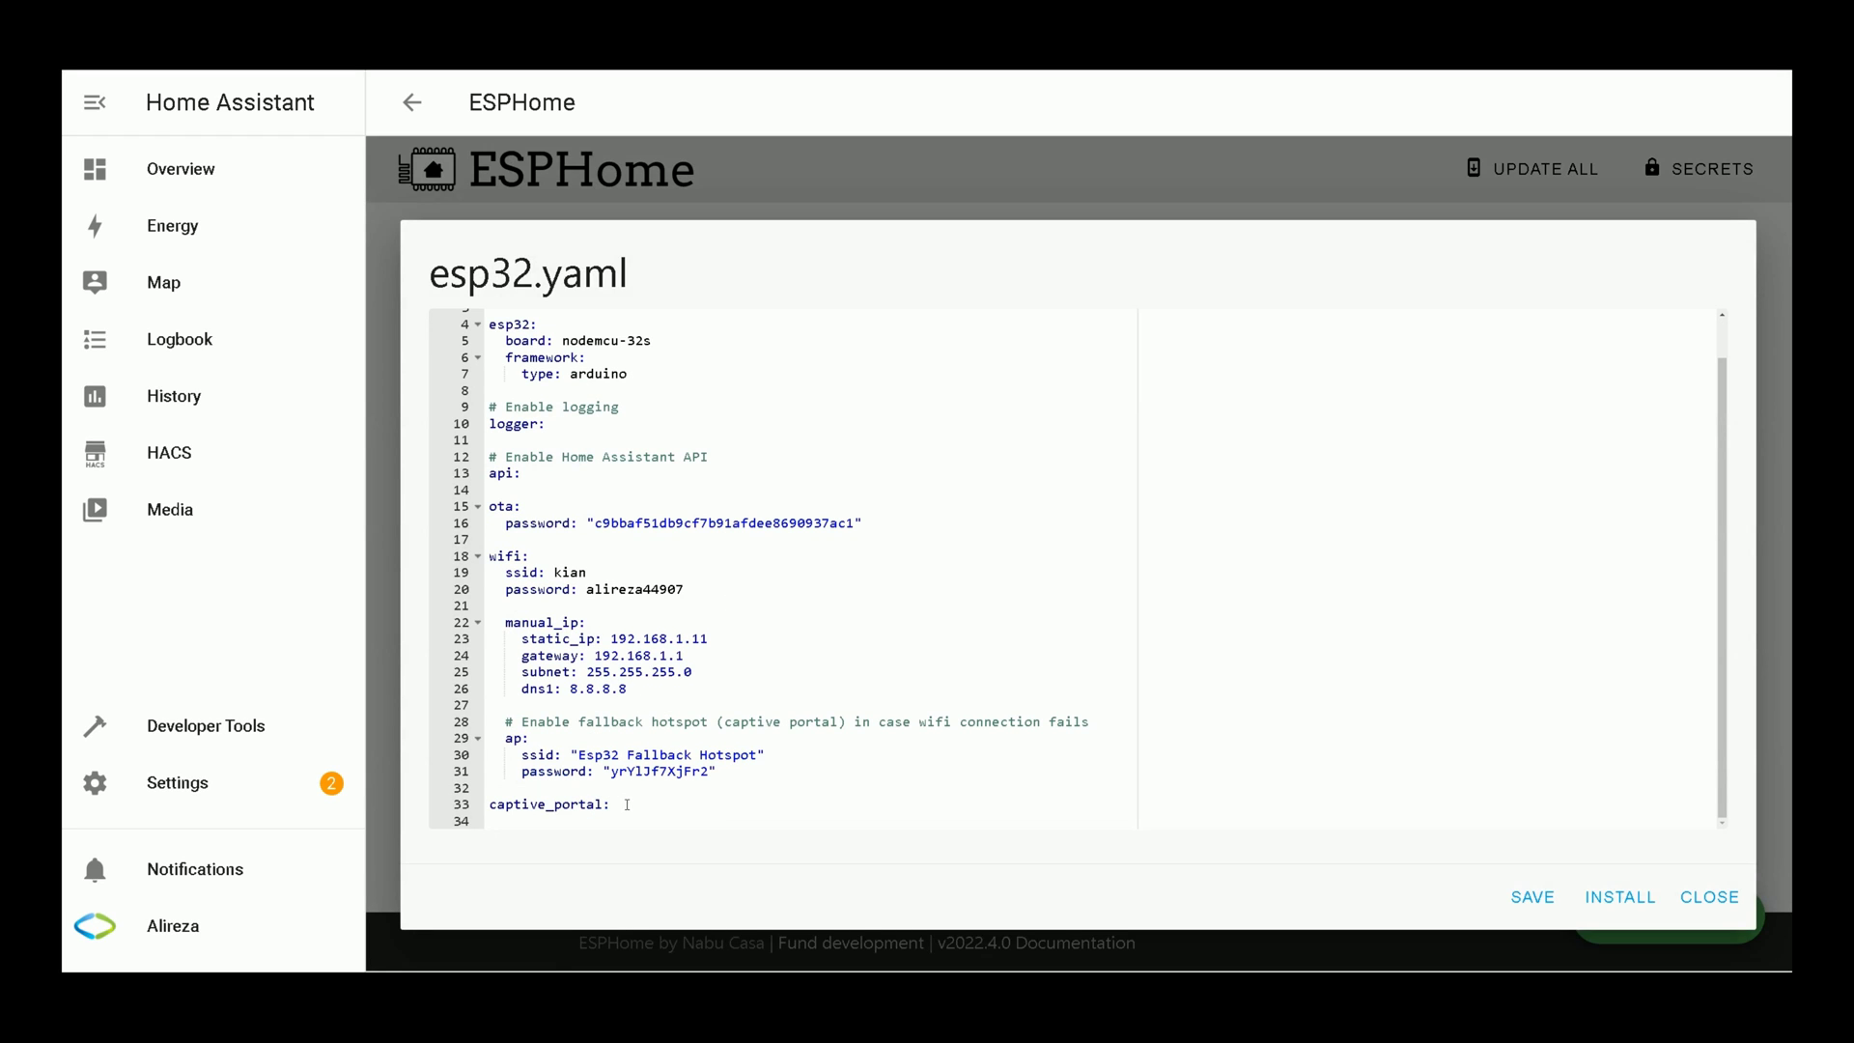
click(627, 804)
key(Return)
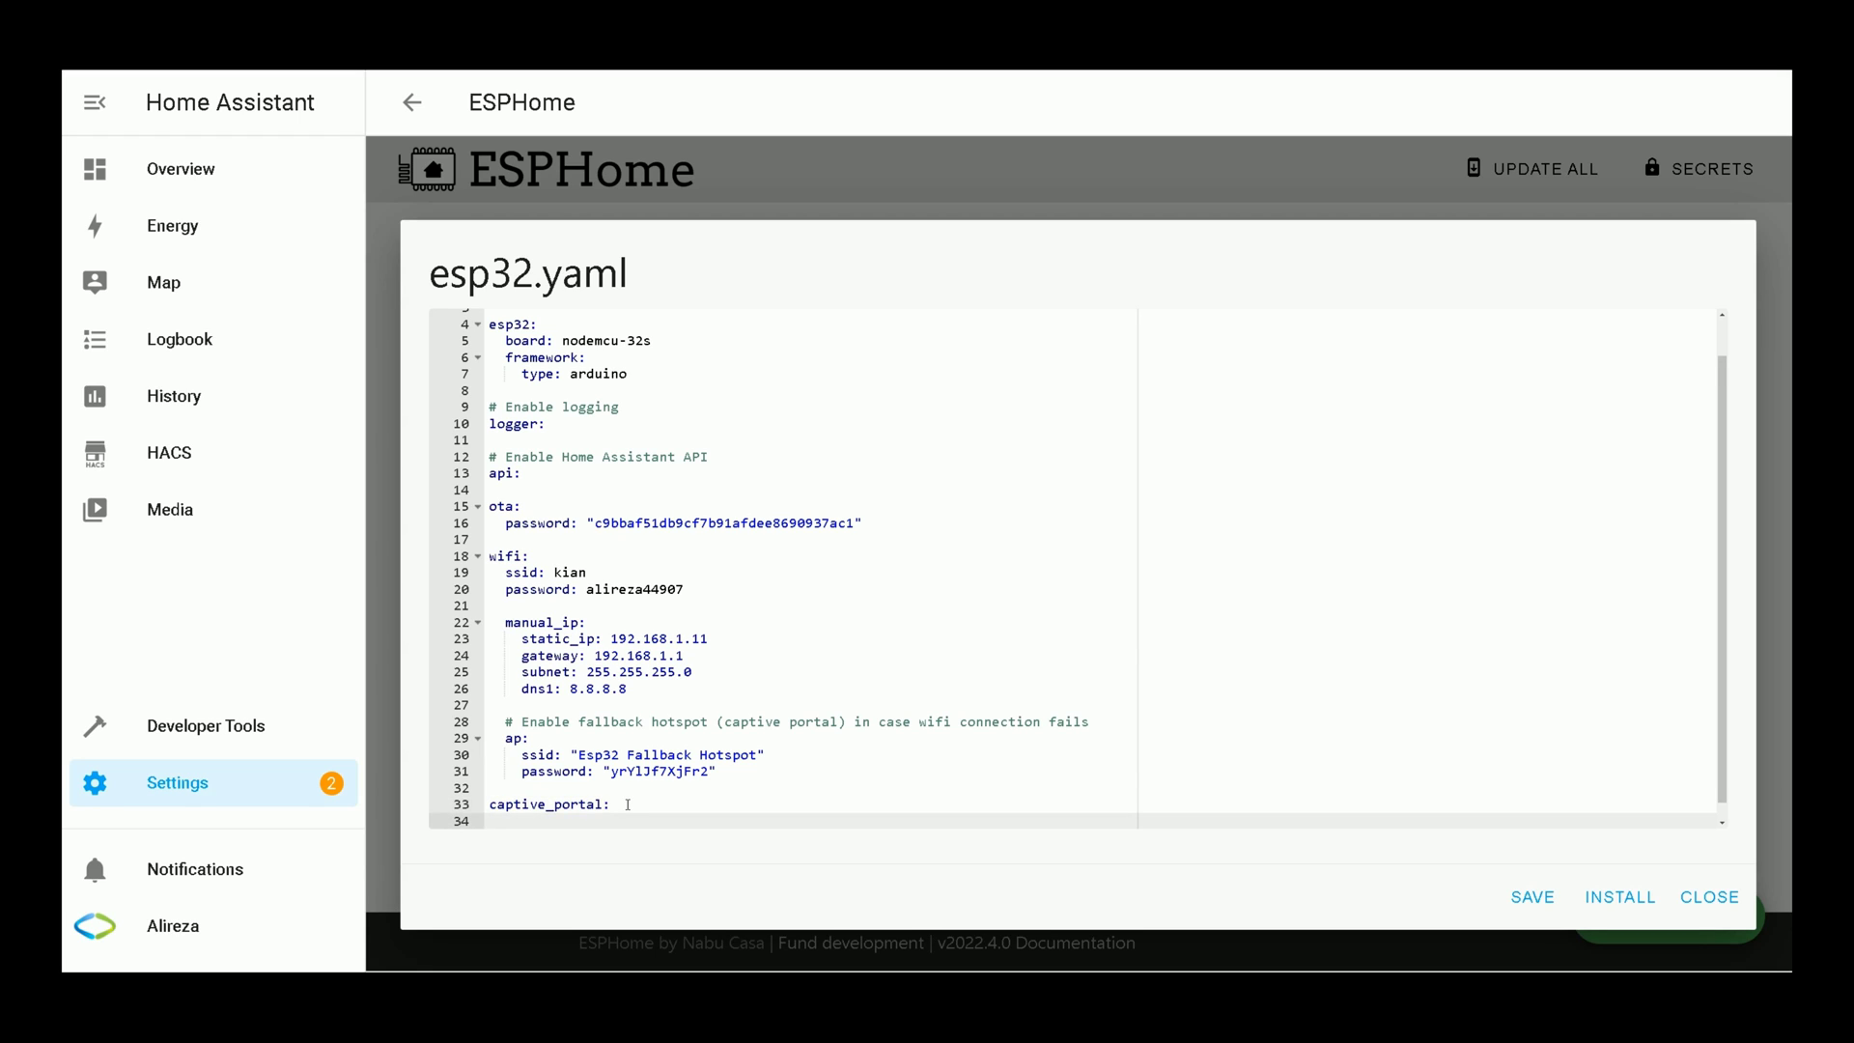
text(sensor:   - platform: adc     pin: GPIO 34     name: "TEMT6000 Illuminance"     device_class: illuminance     update_interval: 15s     attenuation: 11db     unit_of_measurement: lx     filters:       - lambda: |-           return (x / 10000.0) * 2000000.0;)
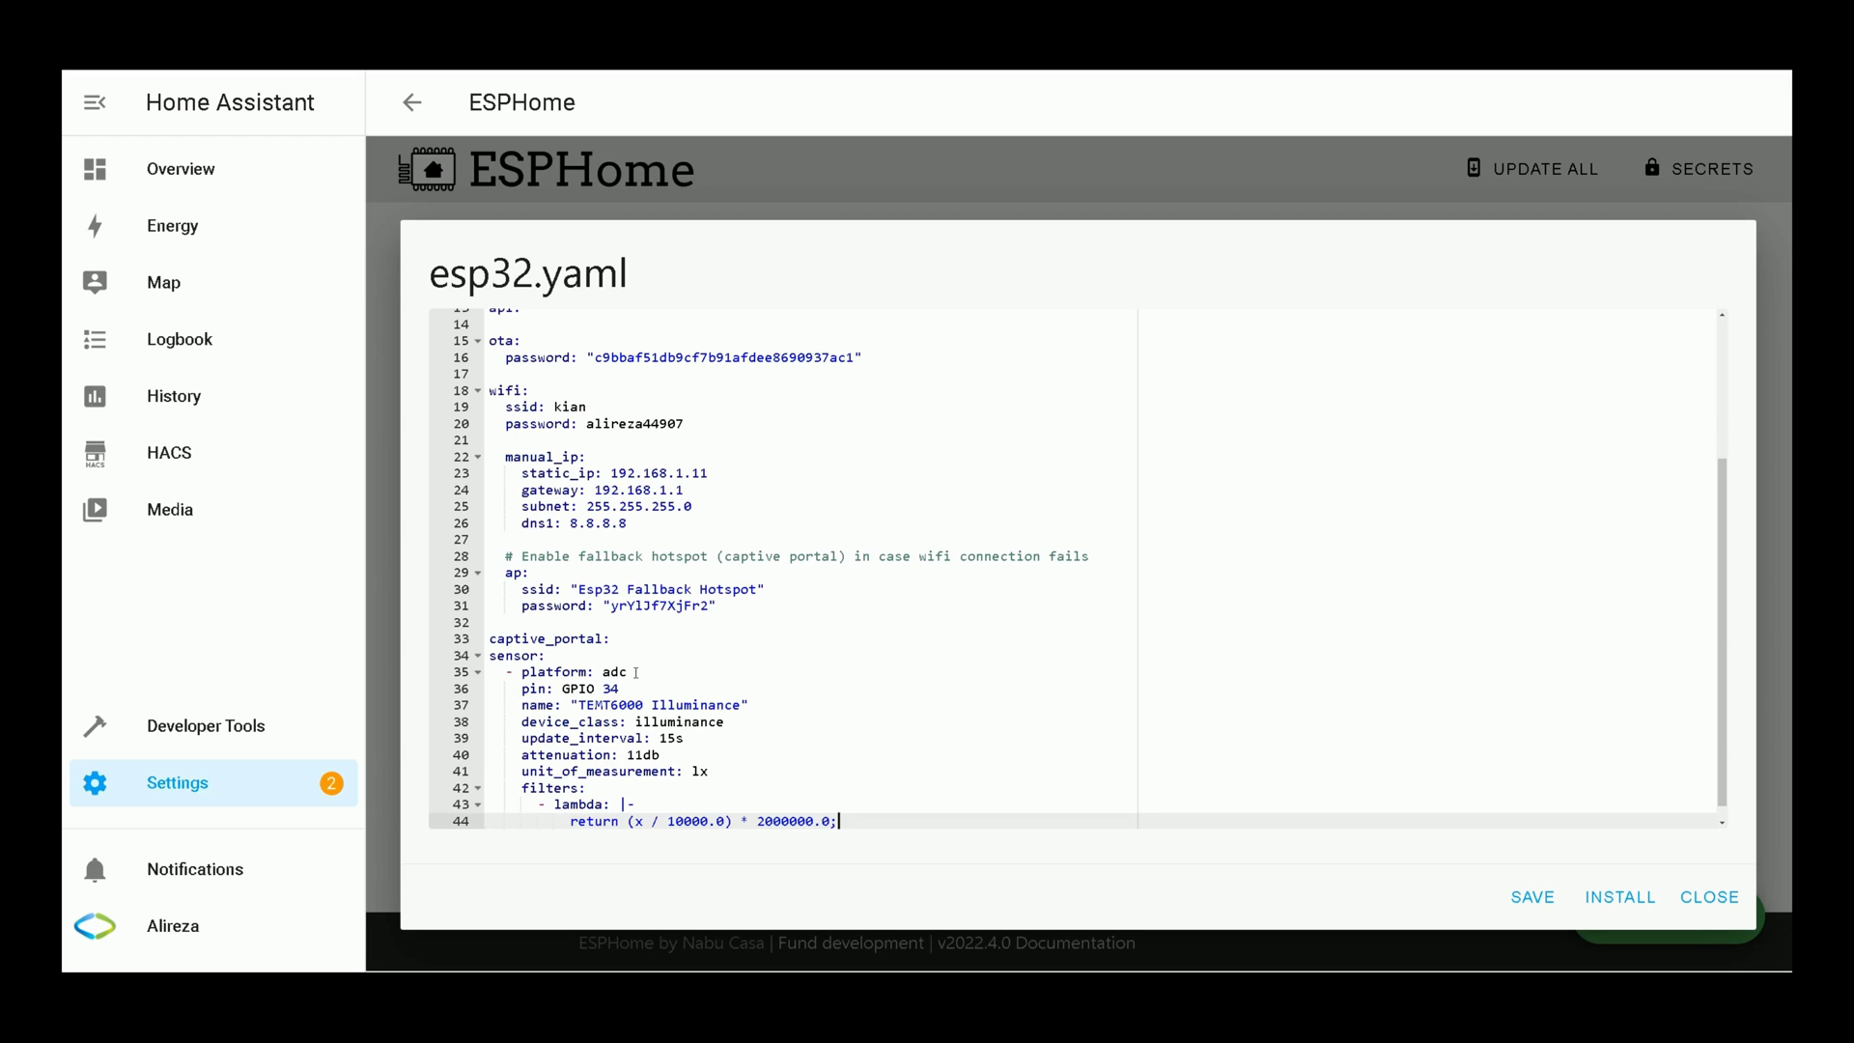
Check the sensor's platform, GPIO 34 pin, name and device class, then trim the 15s update_interval.
drag(491, 658, 610, 673)
click(667, 672)
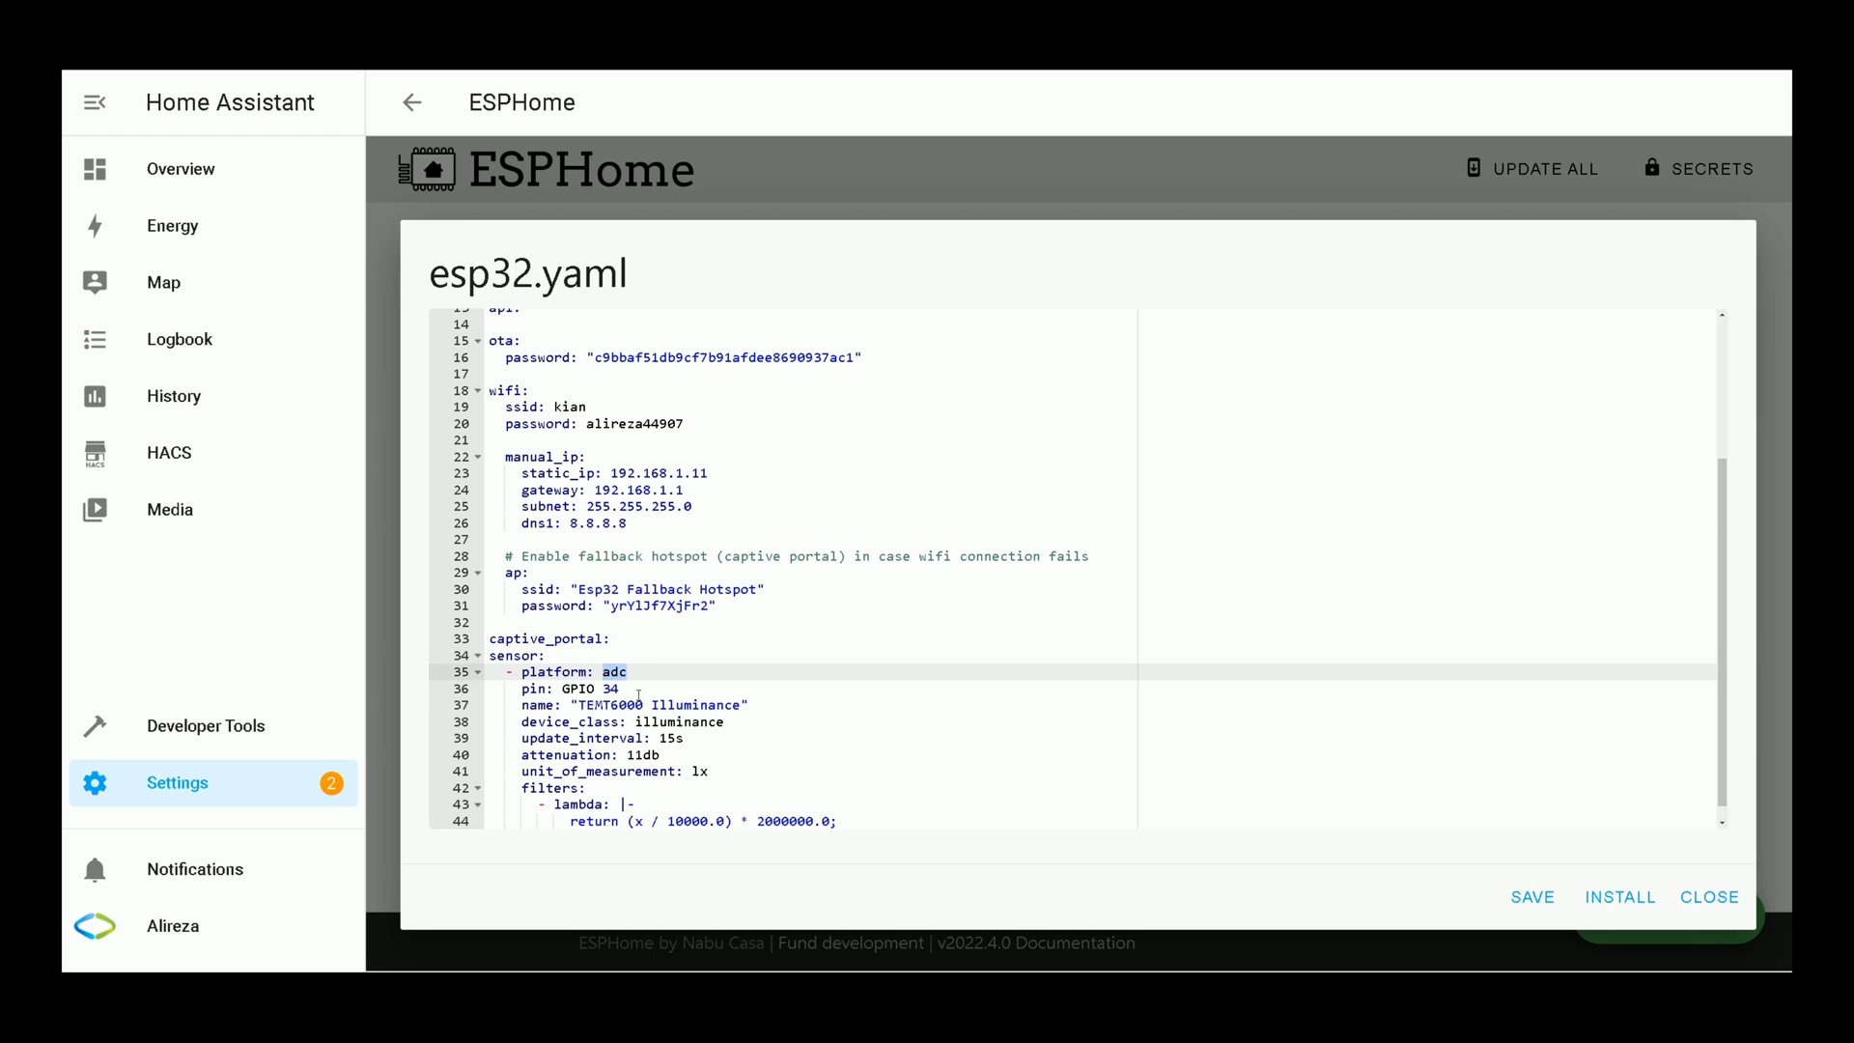
click(637, 693)
drag(636, 693, 564, 689)
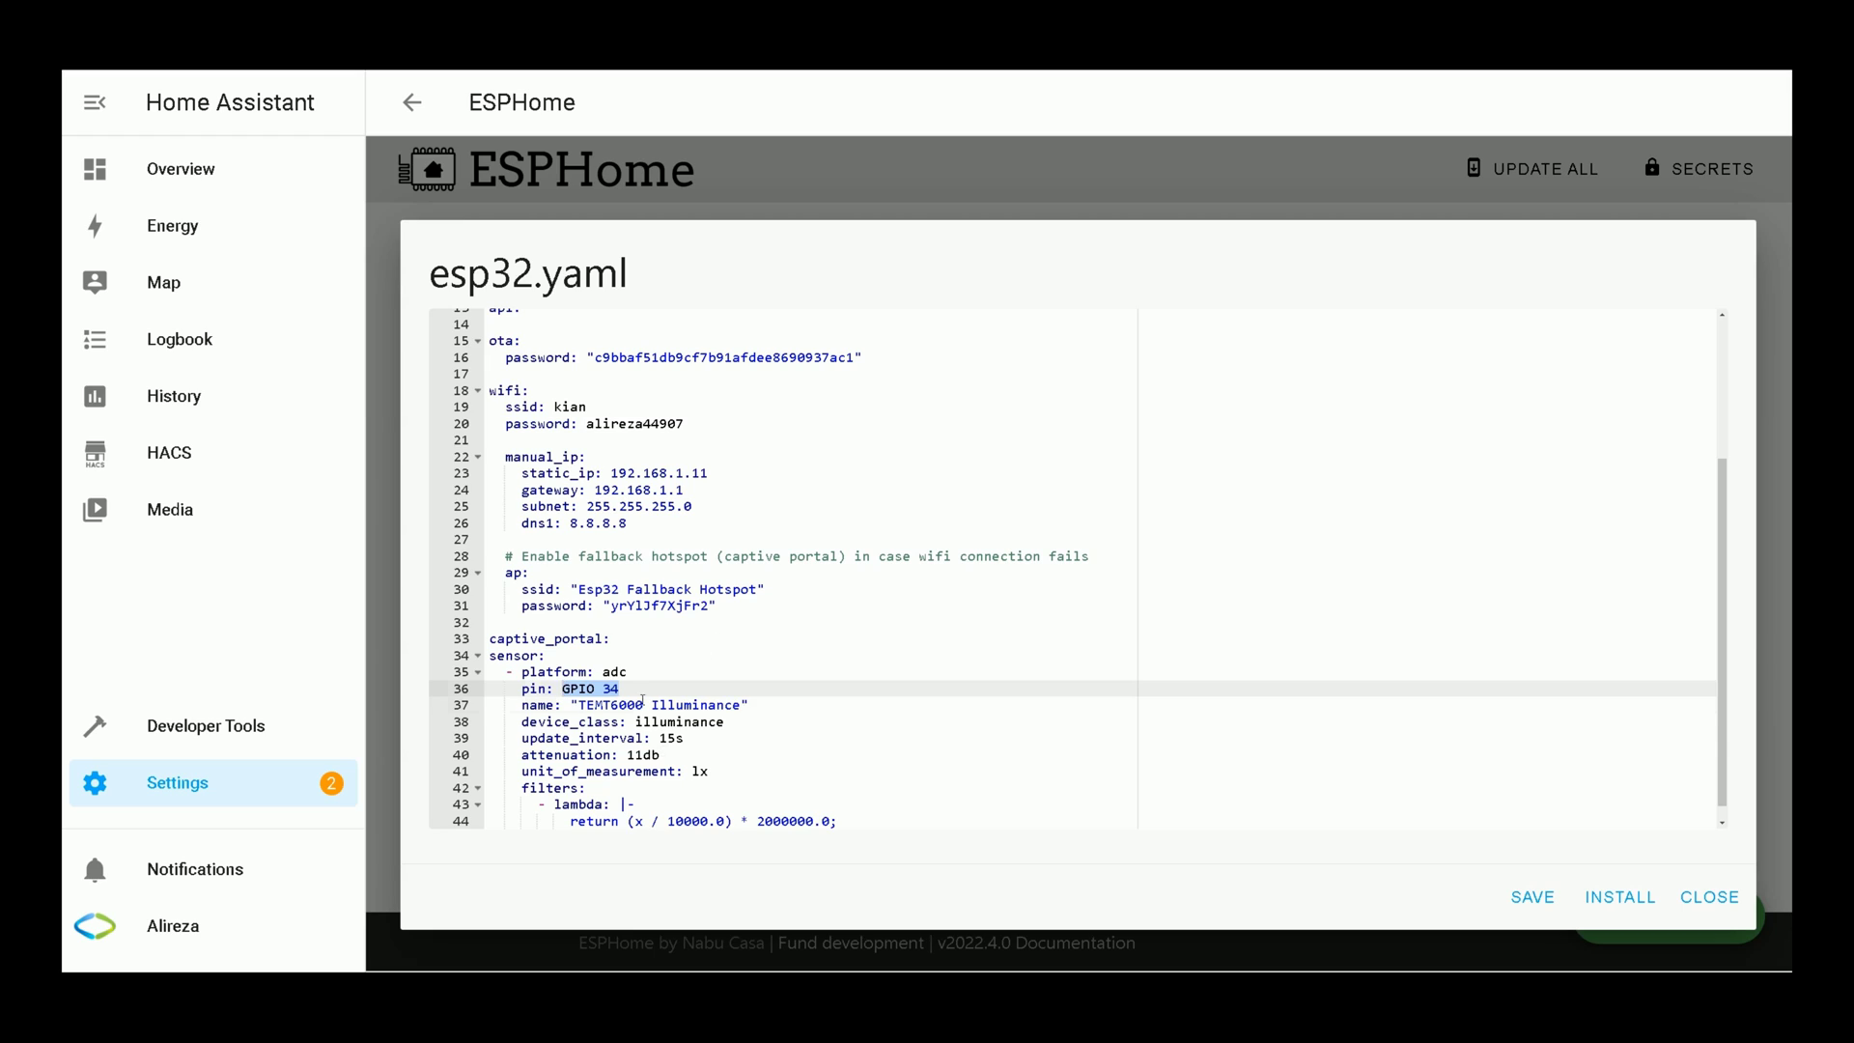
drag(578, 705, 741, 705)
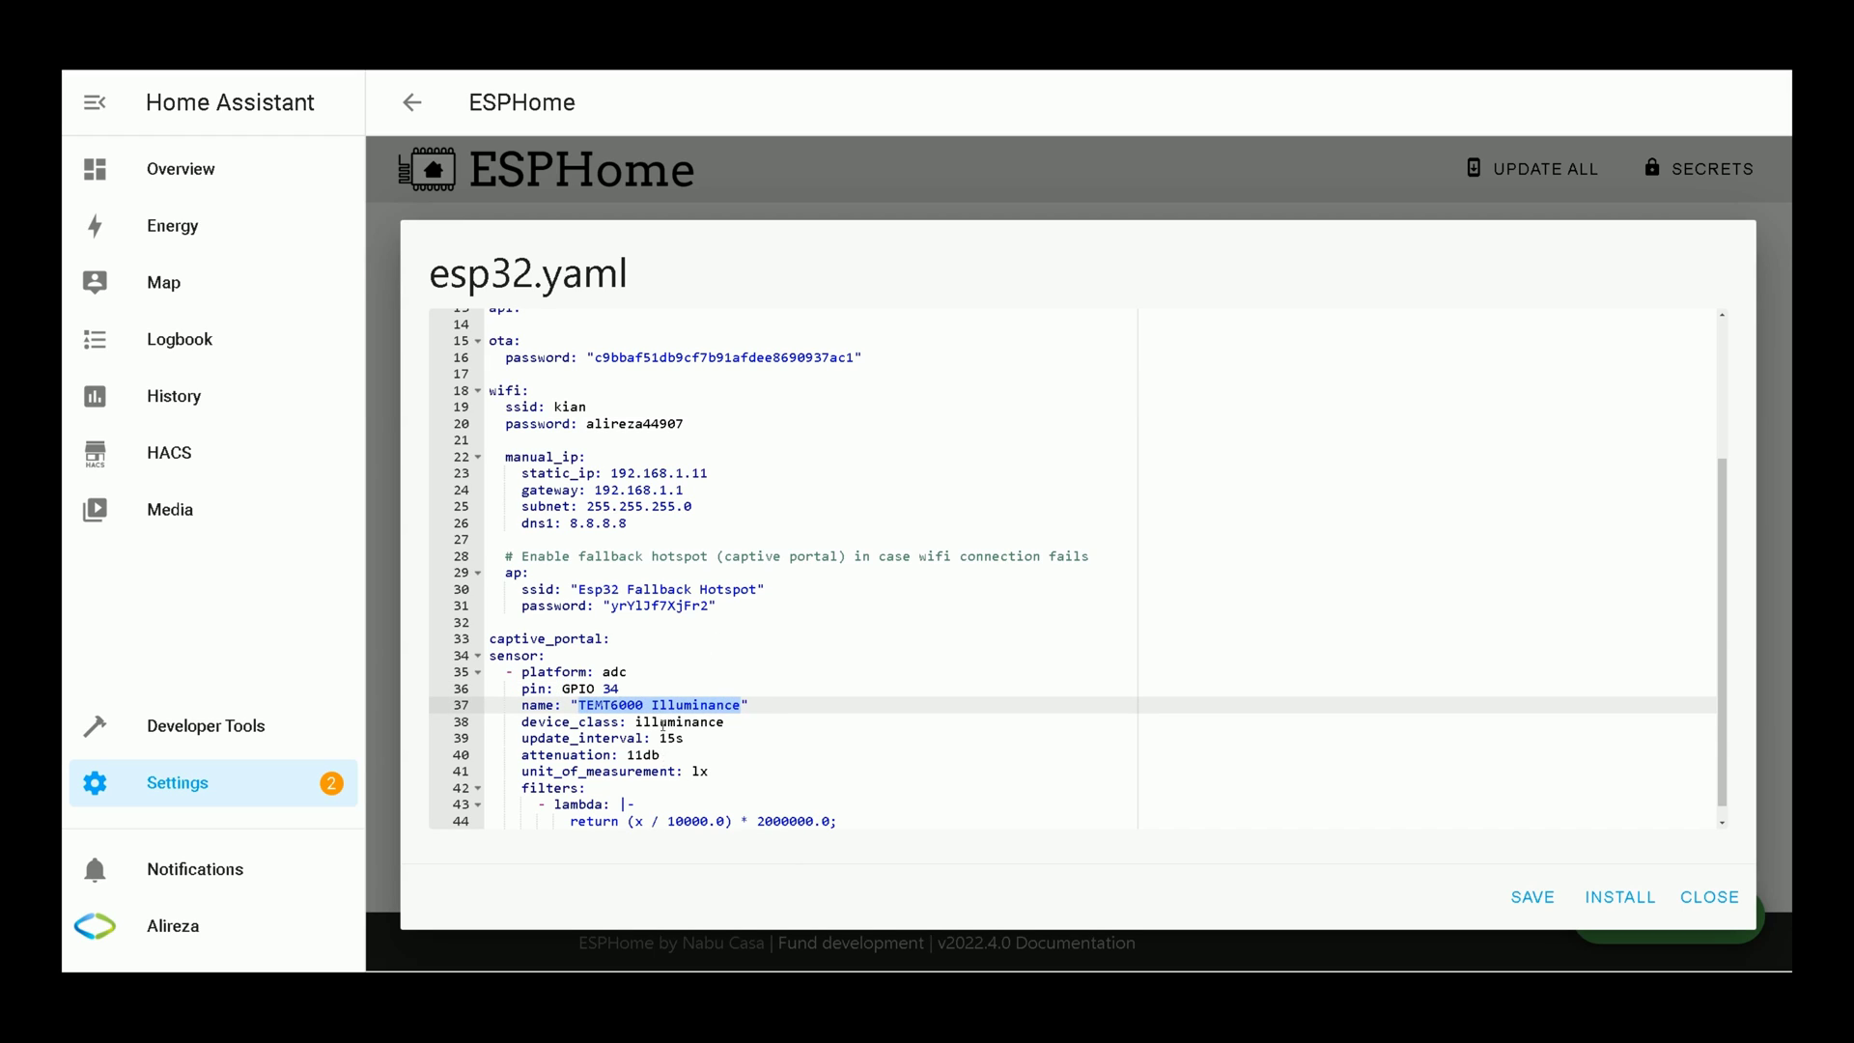
drag(726, 723, 636, 723)
click(708, 742)
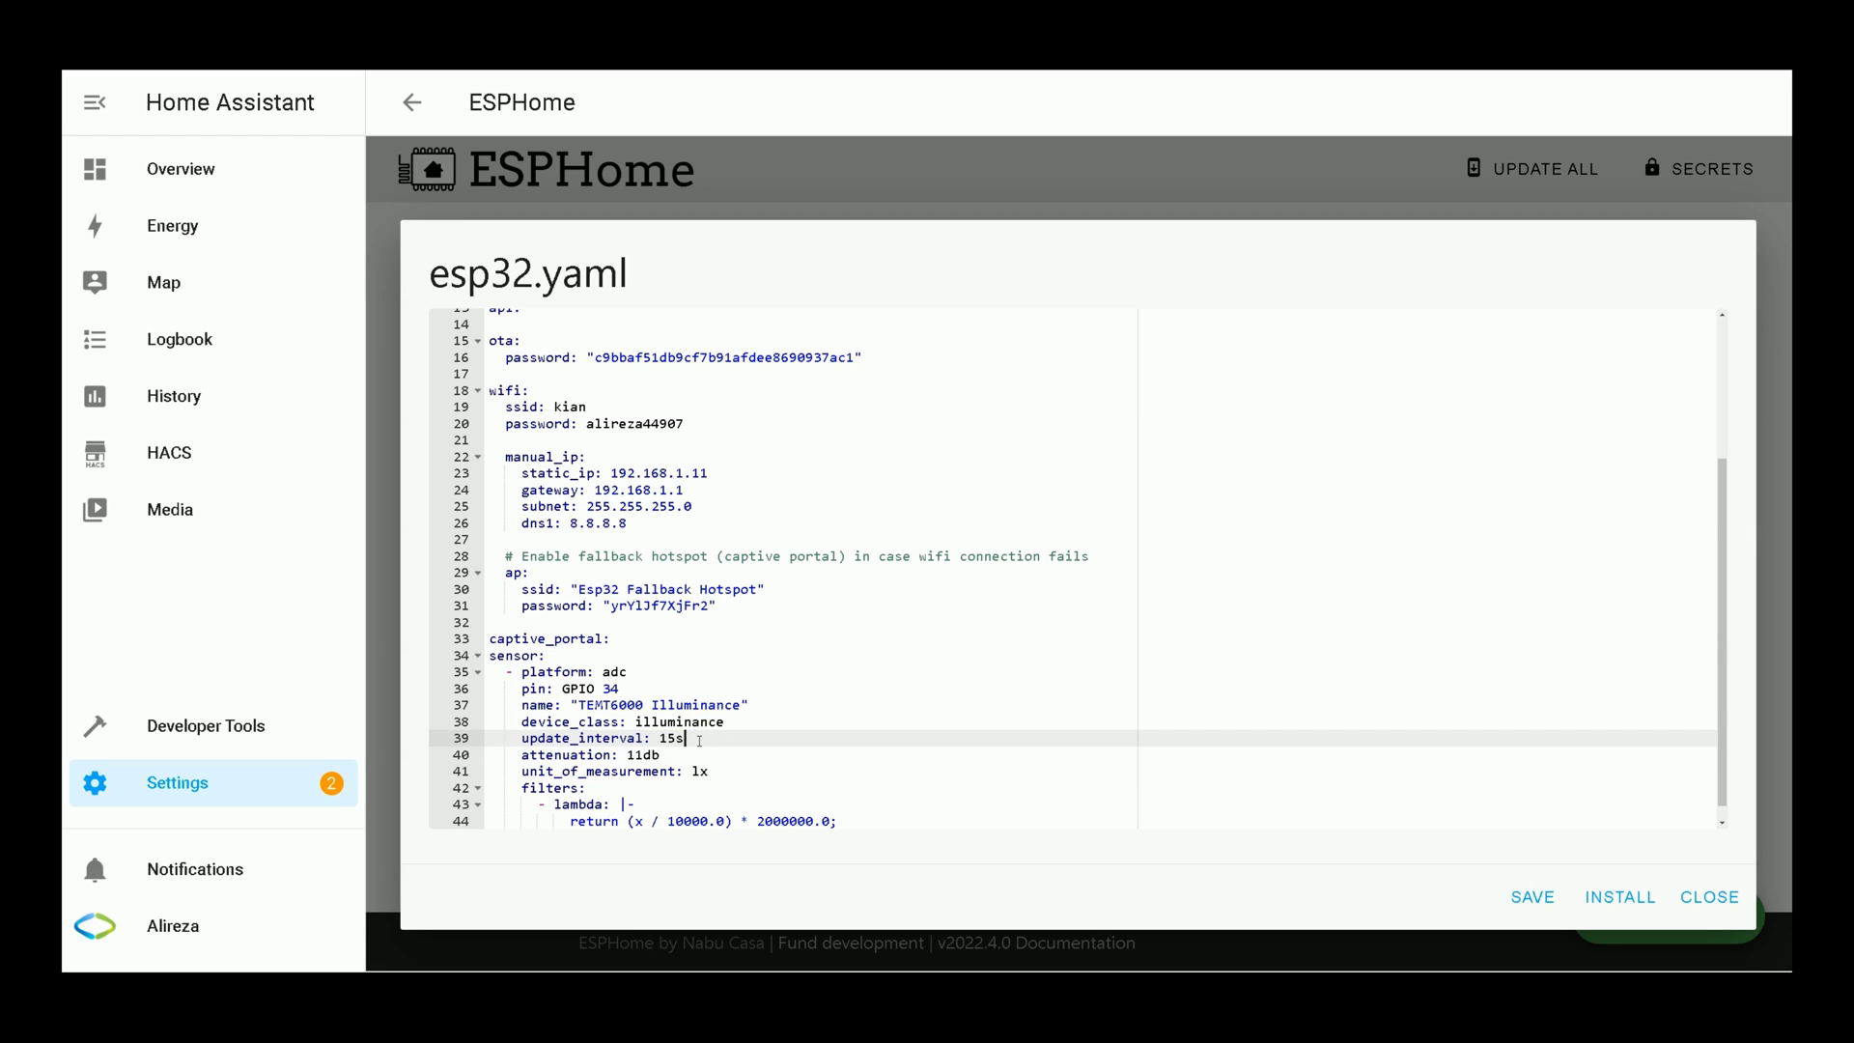
drag(686, 740, 488, 744)
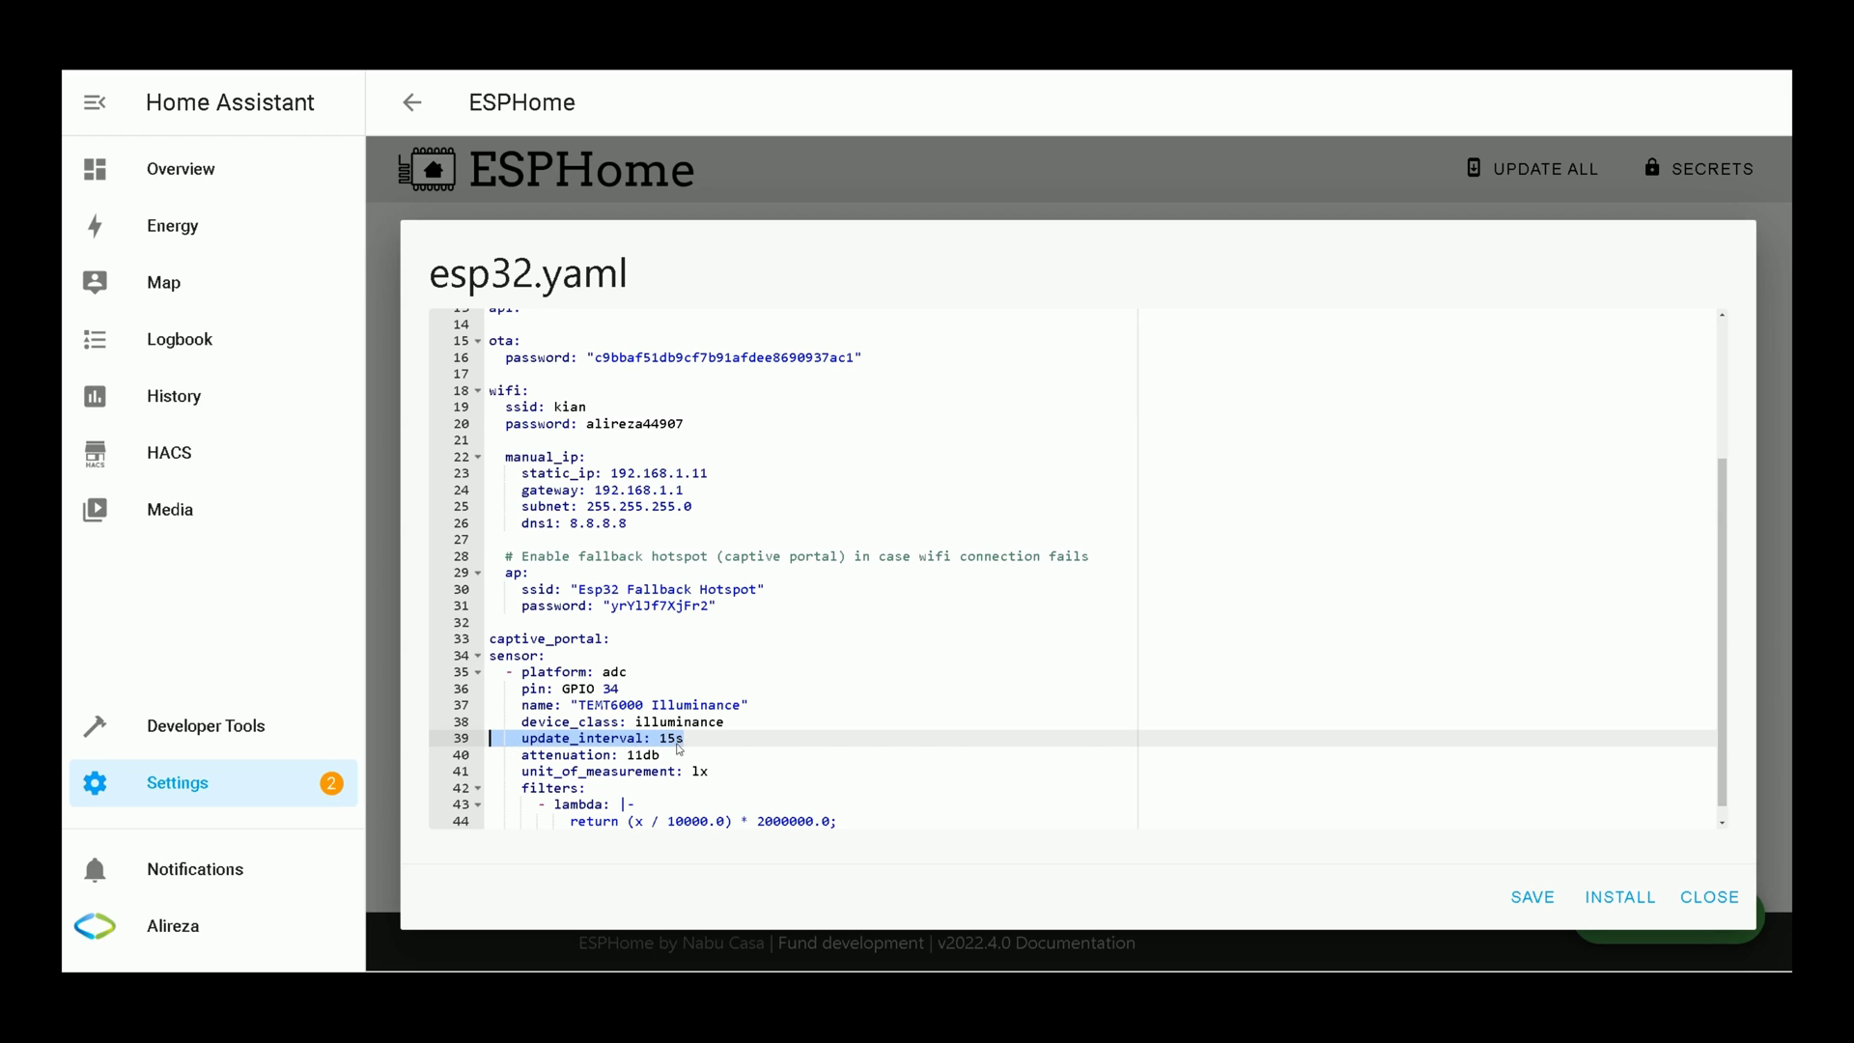
click(675, 741)
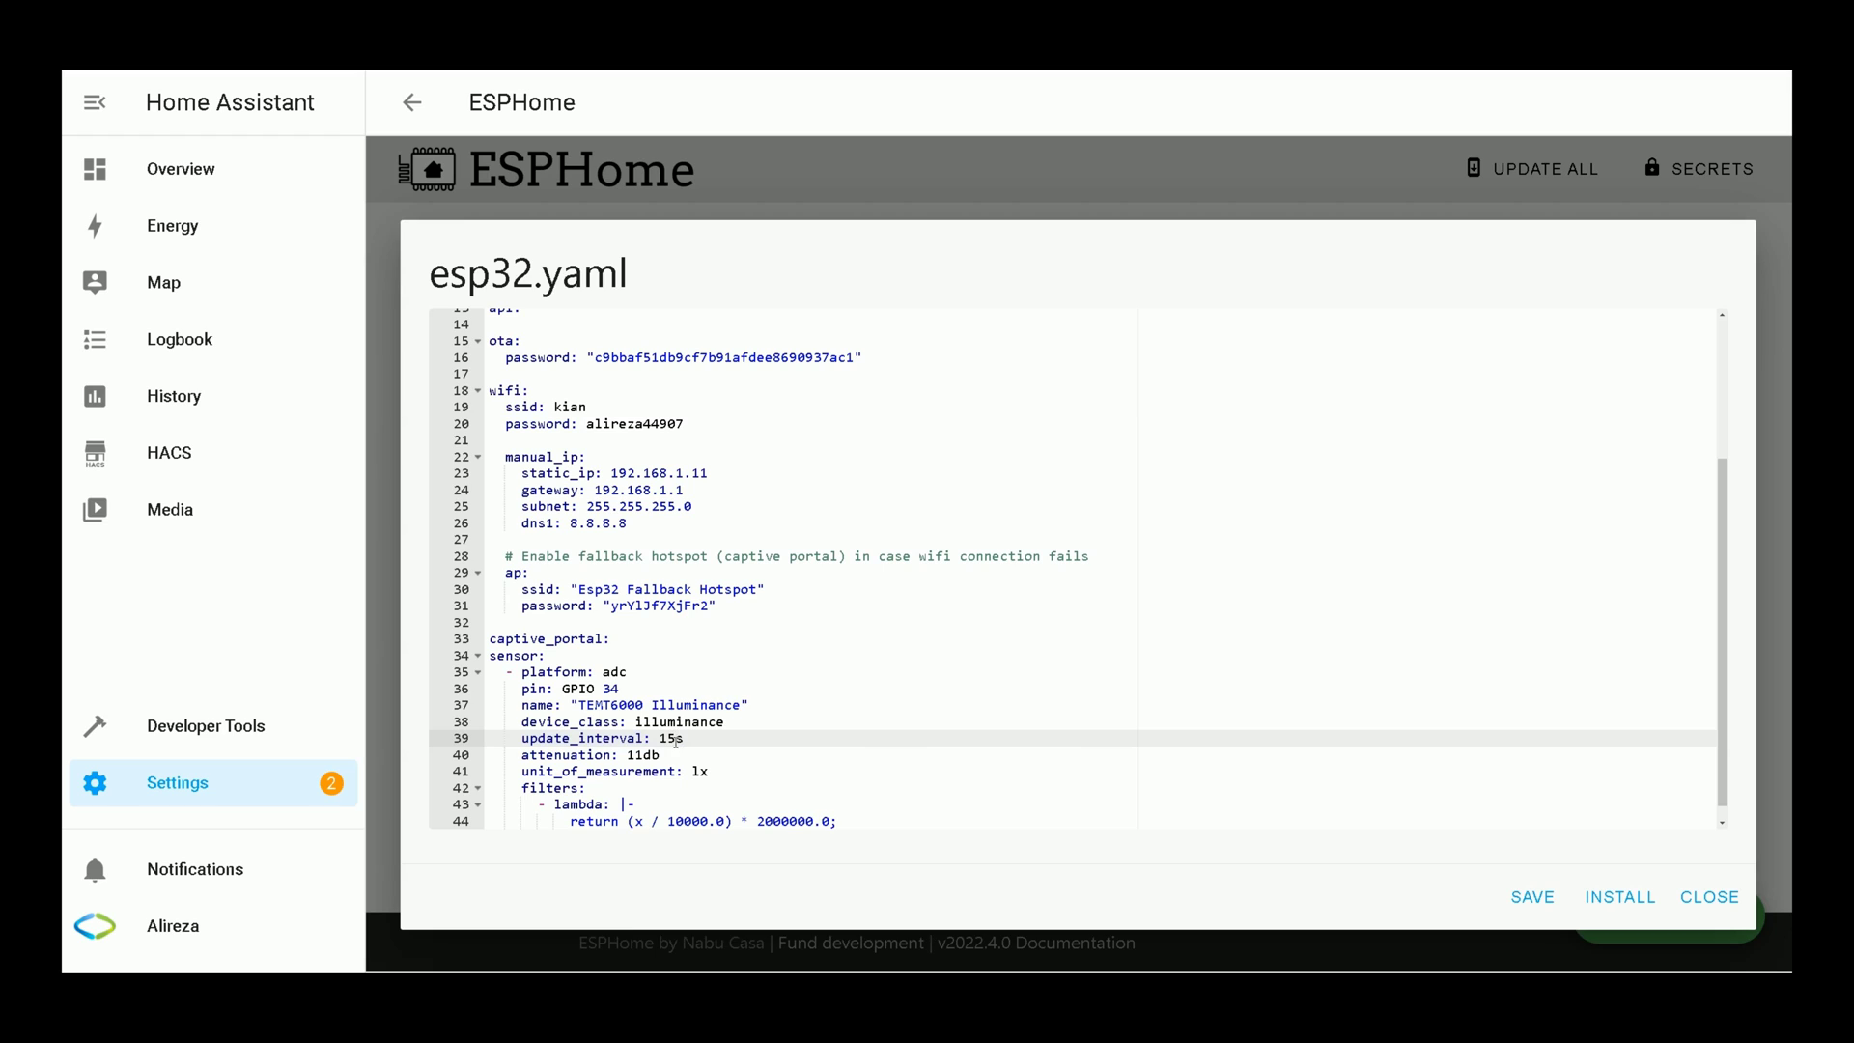
key(BackSpace)
Make the update_interval 10s and review the 11db attenuation, lx unit and 2000000.0 lambda filter.
text(0)
drag(496, 754, 727, 755)
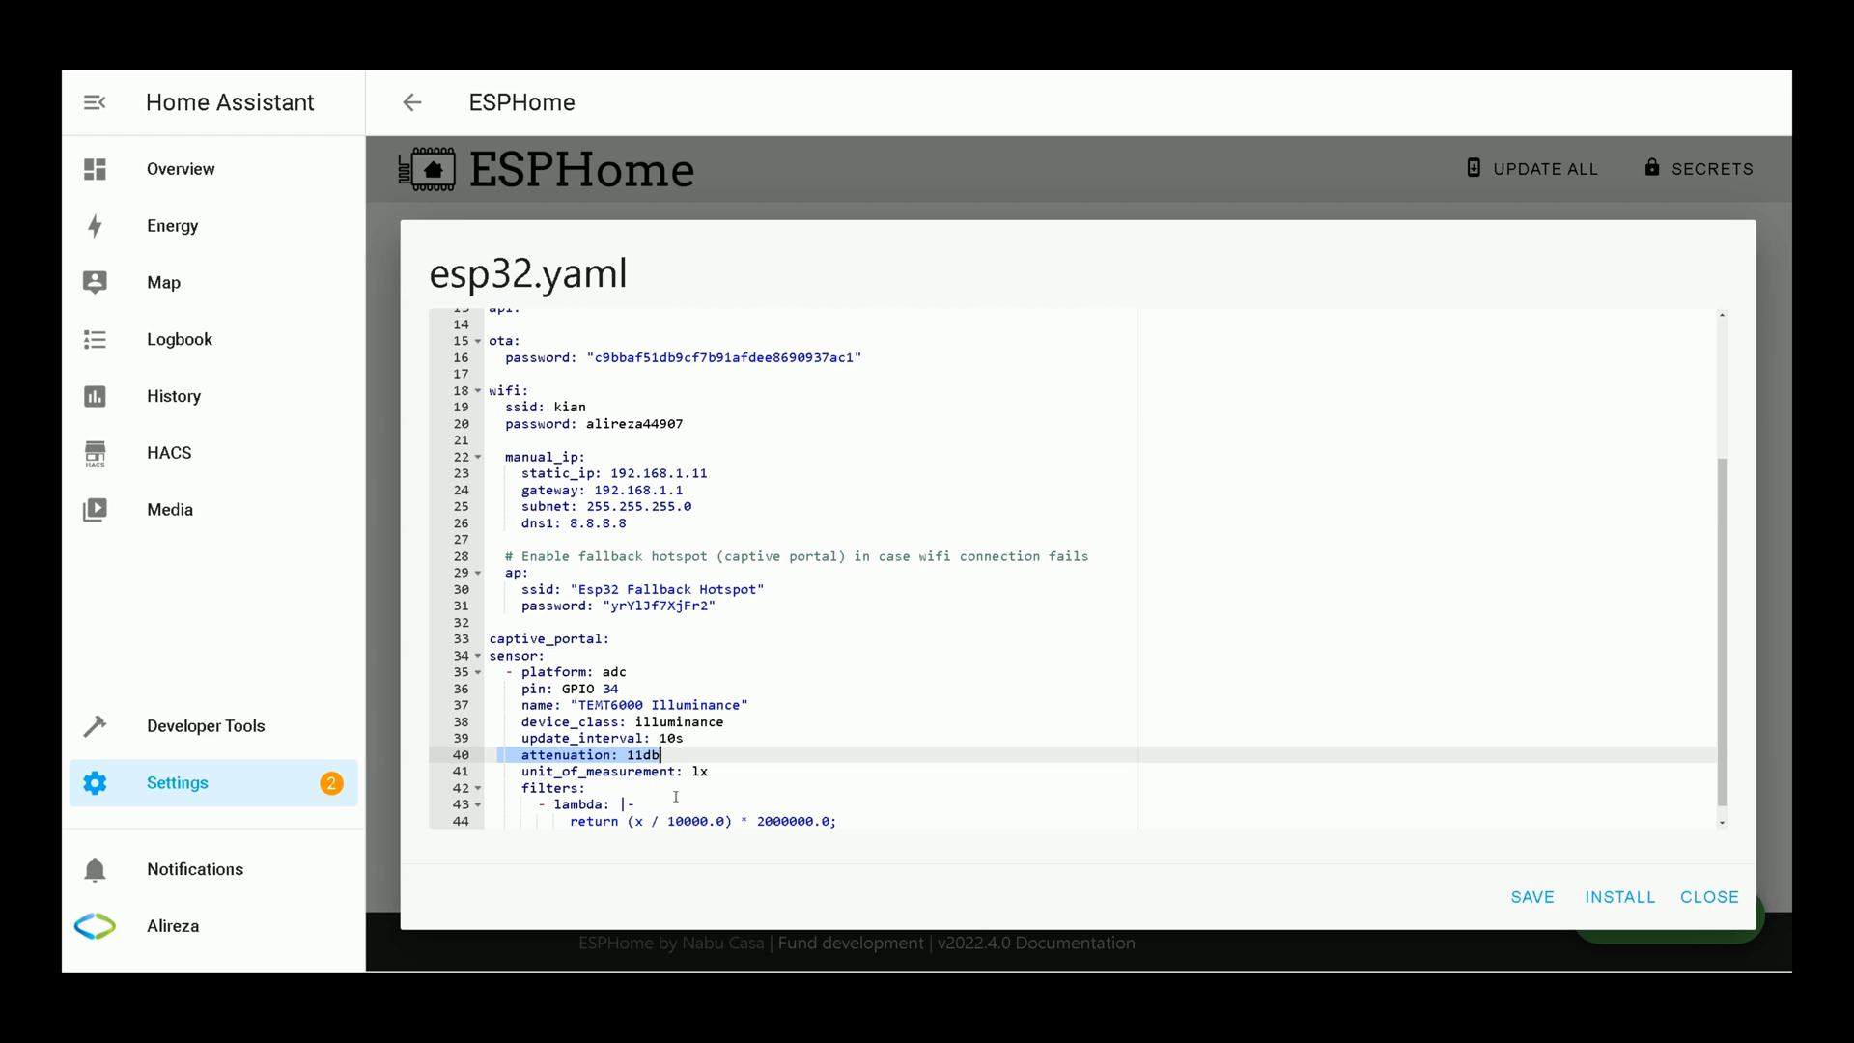
click(751, 768)
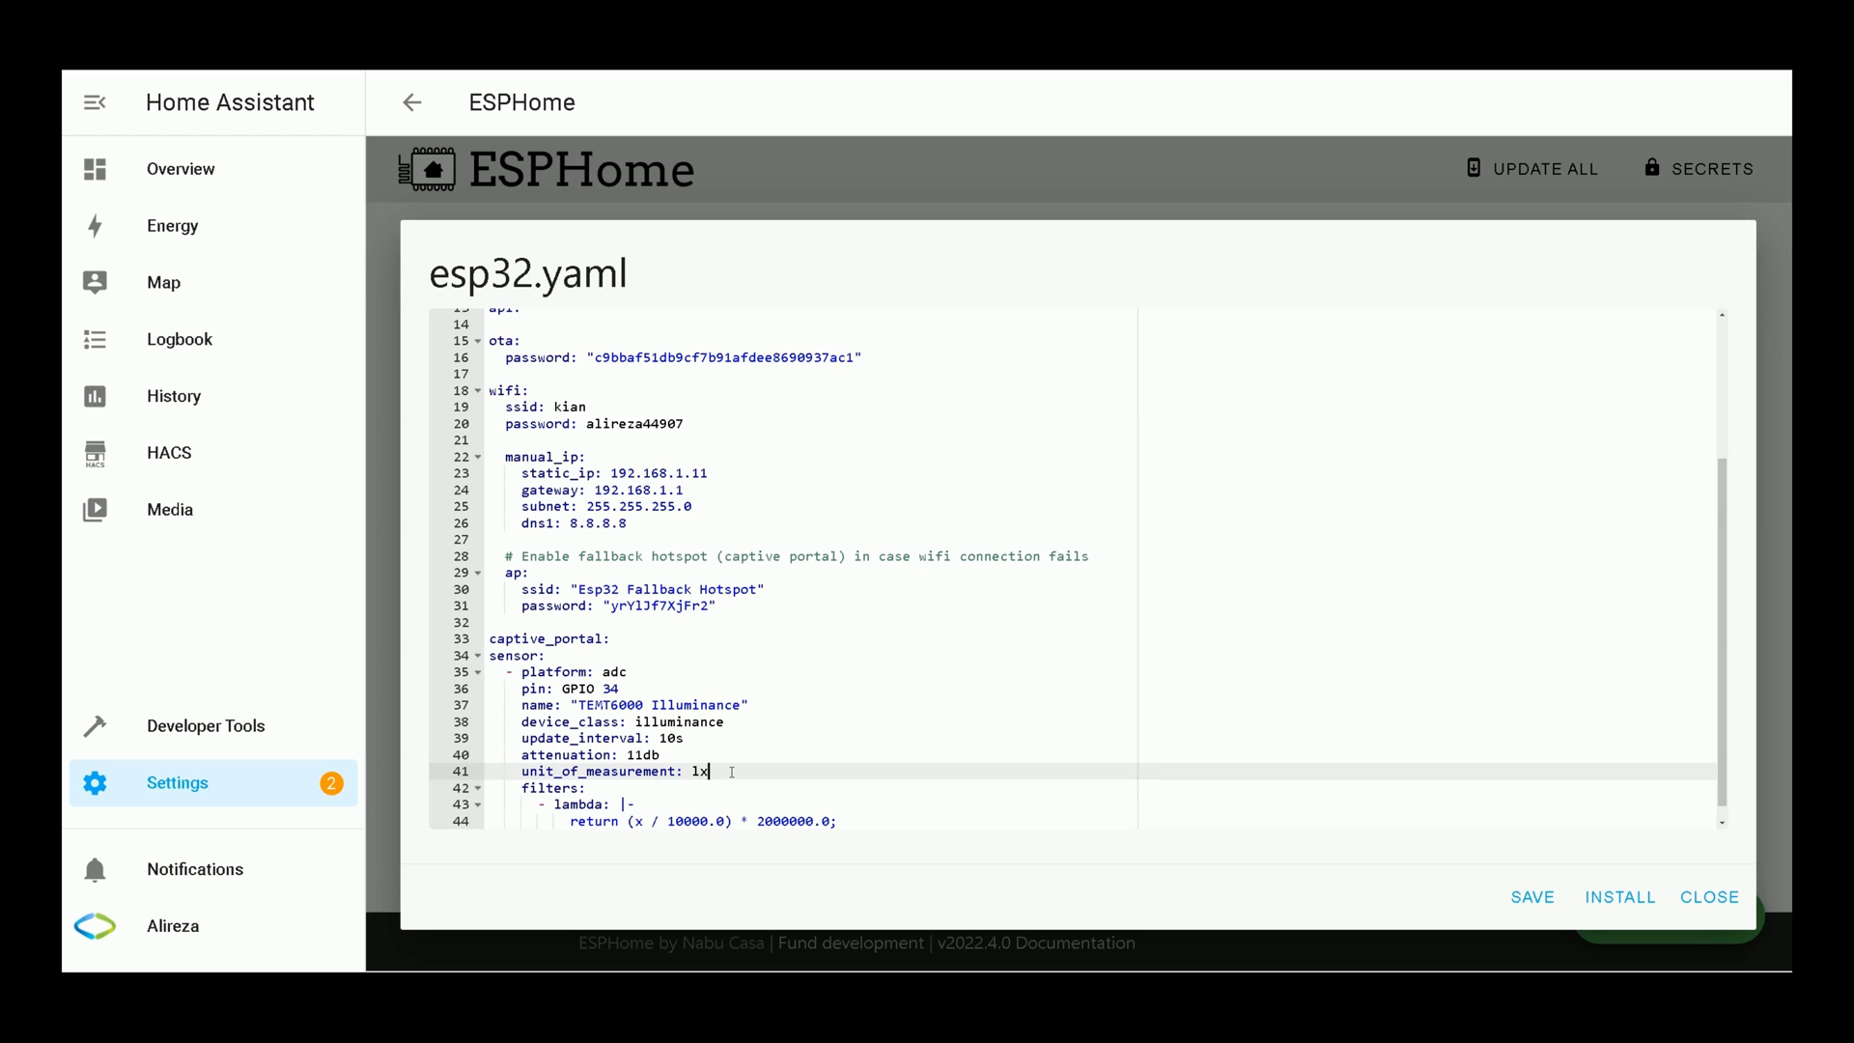
drag(720, 772, 692, 773)
drag(521, 789, 867, 825)
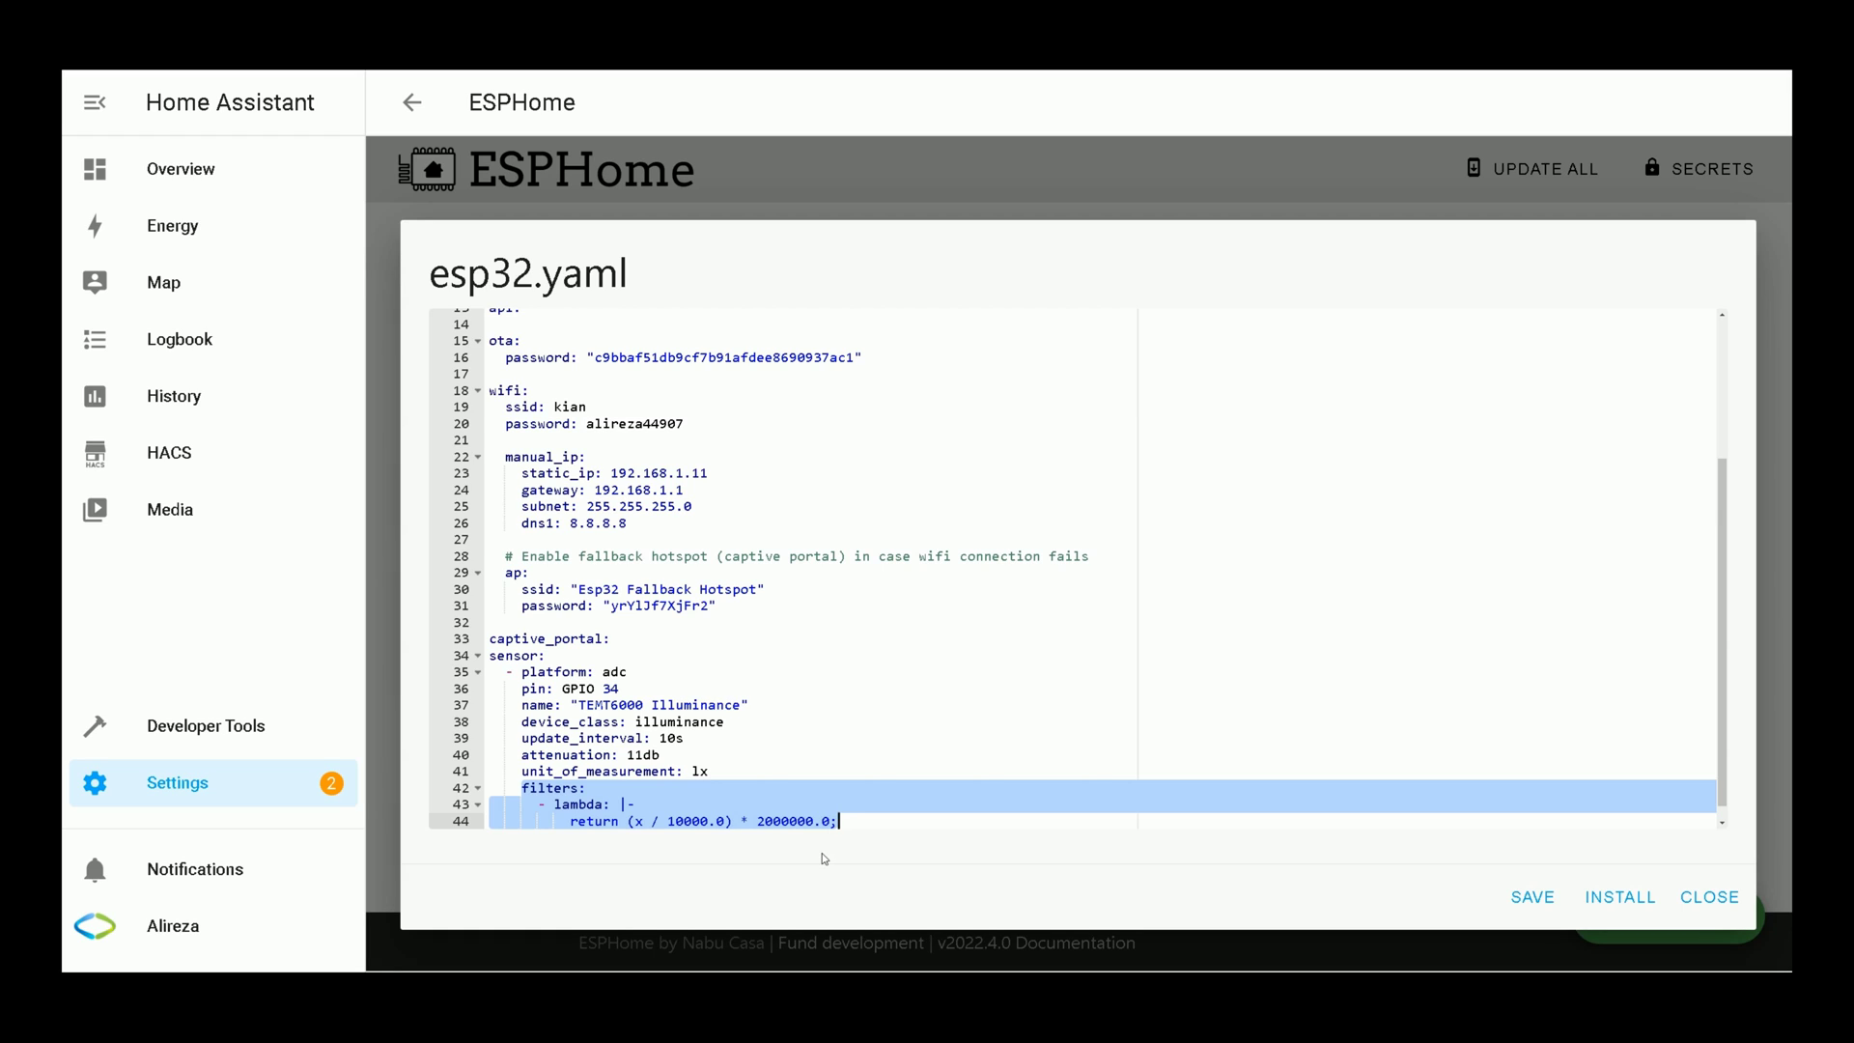
click(848, 820)
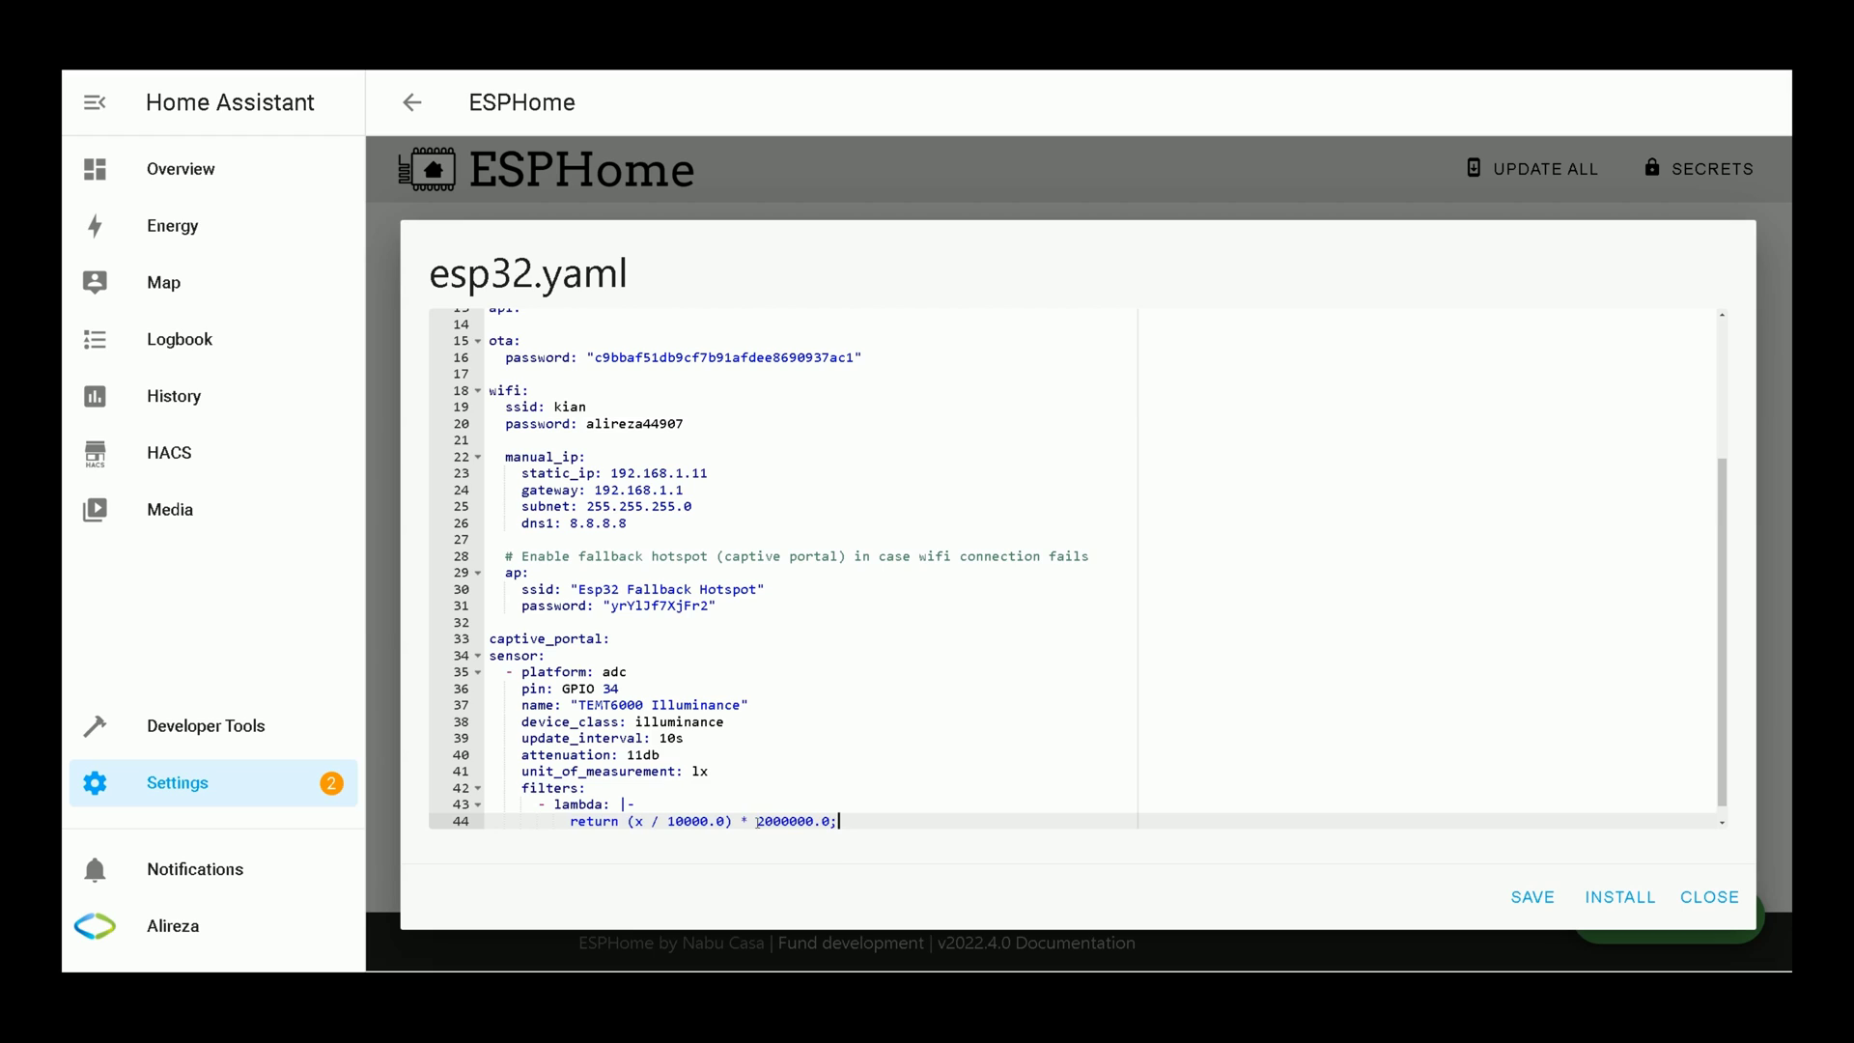
drag(758, 822, 832, 822)
Save and install the esp32 firmware wirelessly, stopping the log once lx readings appear.
click(1623, 899)
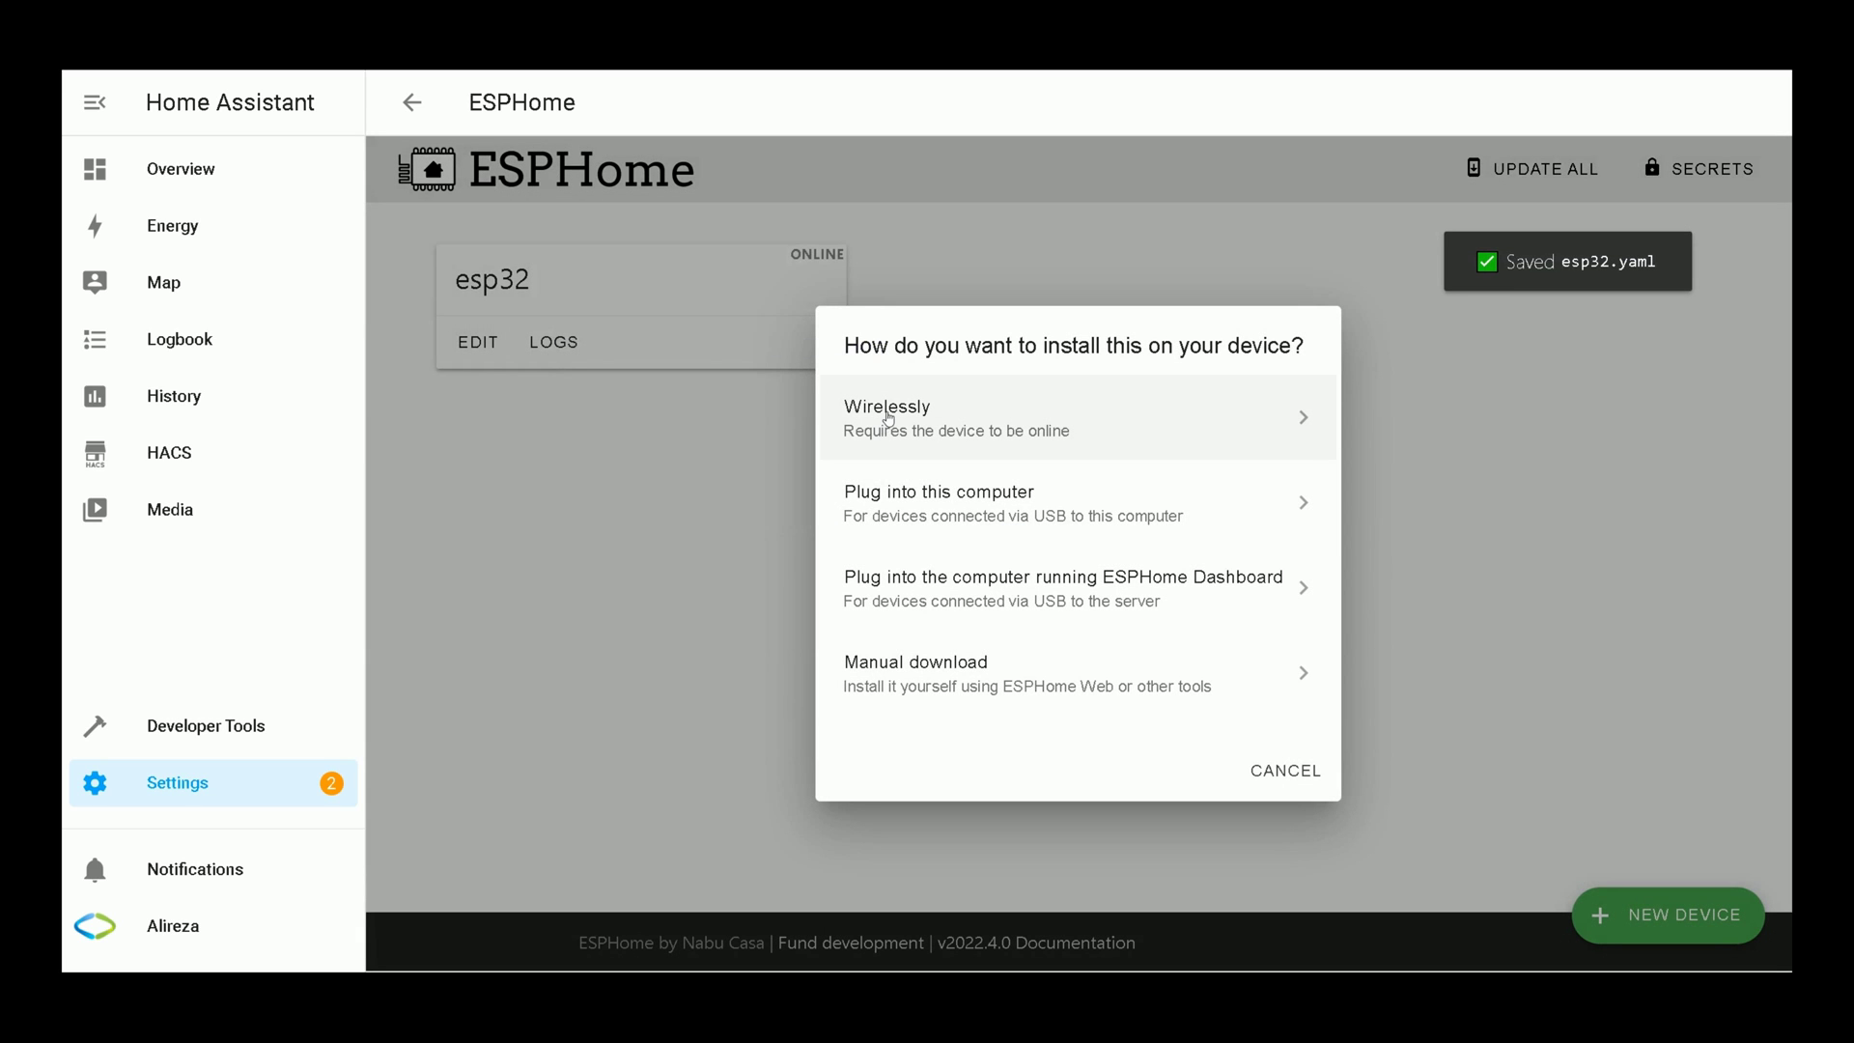
click(953, 428)
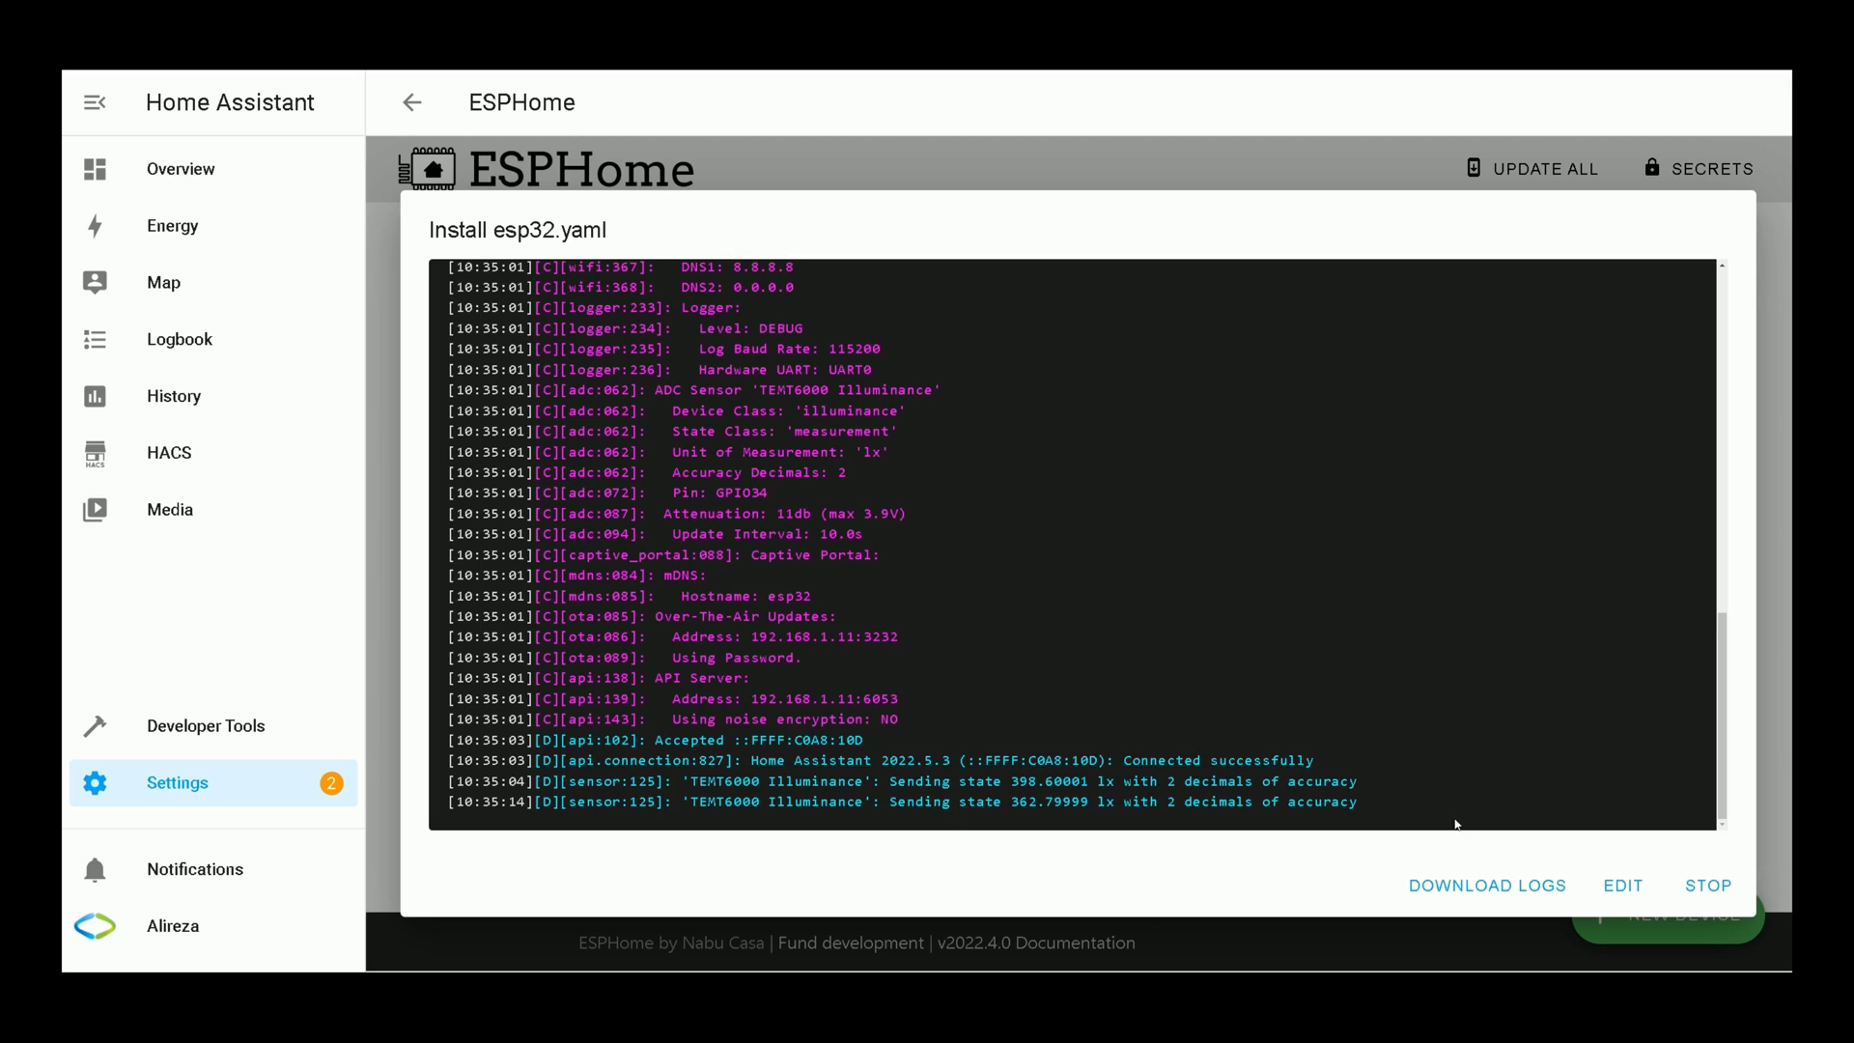
click(1707, 888)
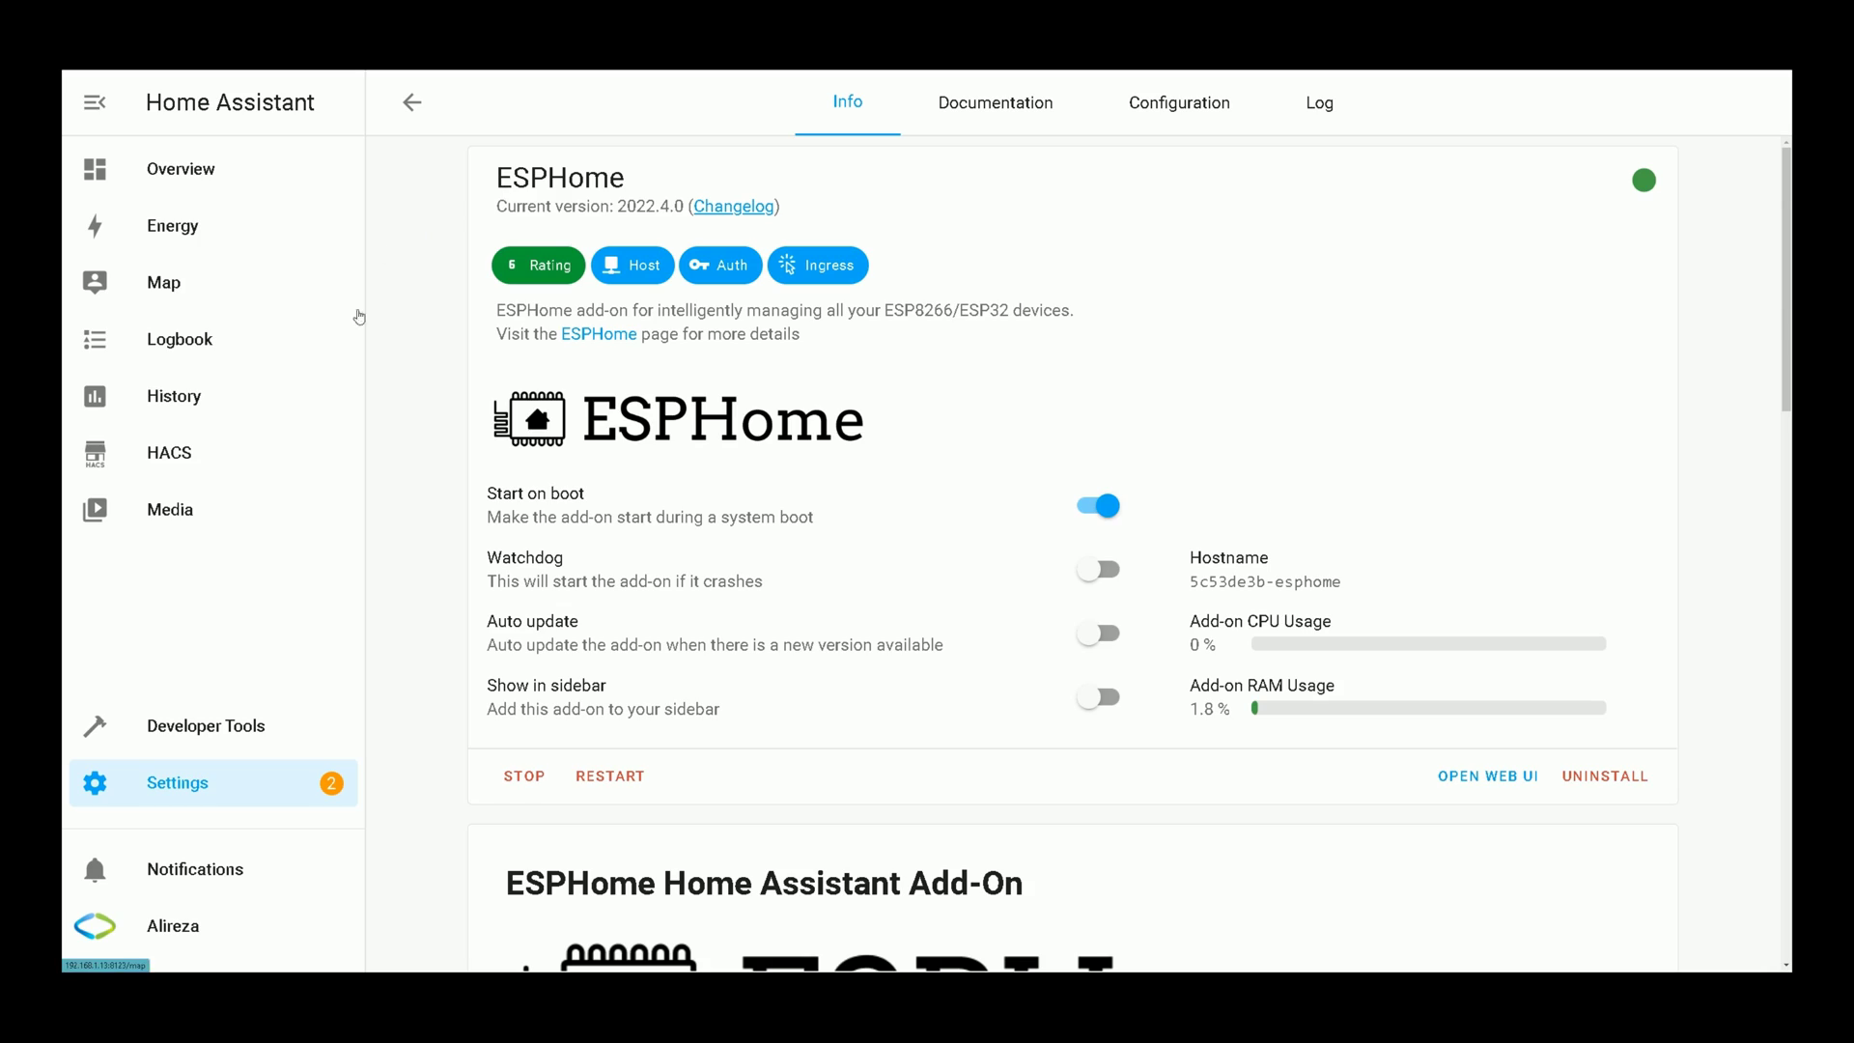
Delete the esp32 ESPHome integration from Devices & Services and confirm the removal.
click(159, 785)
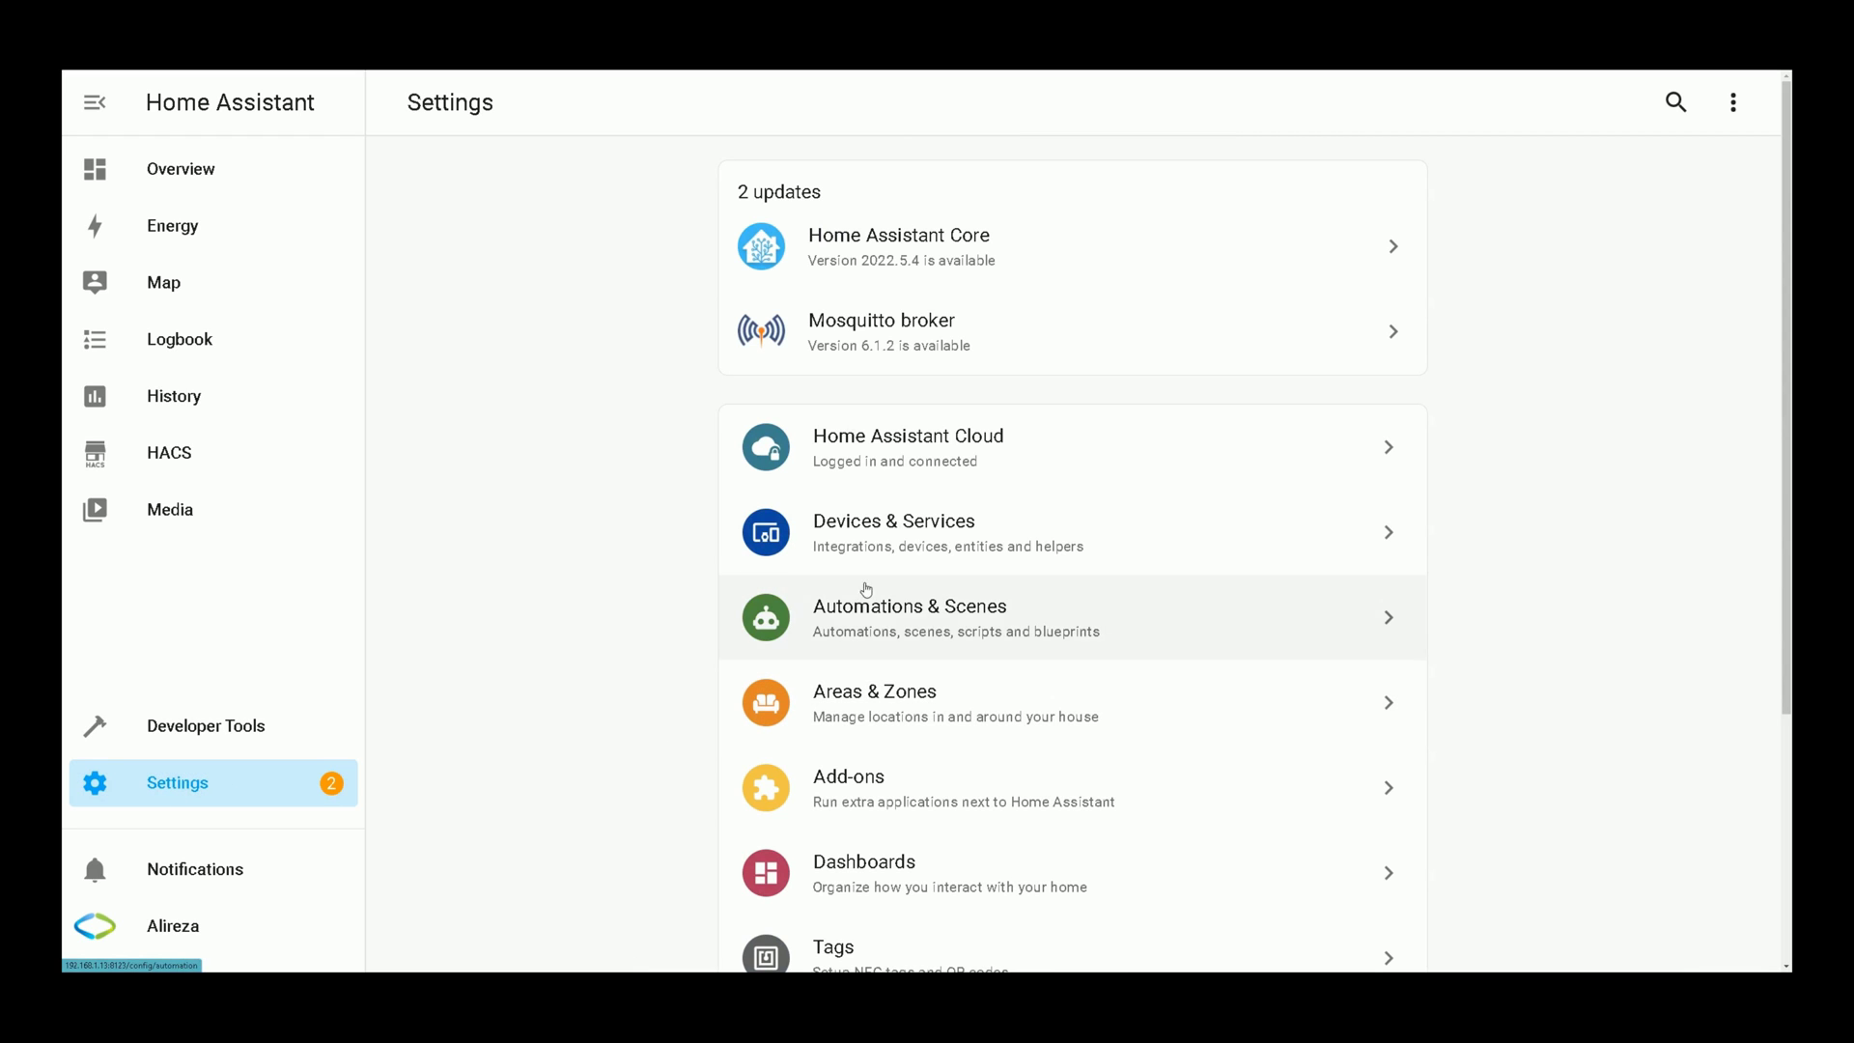
click(877, 544)
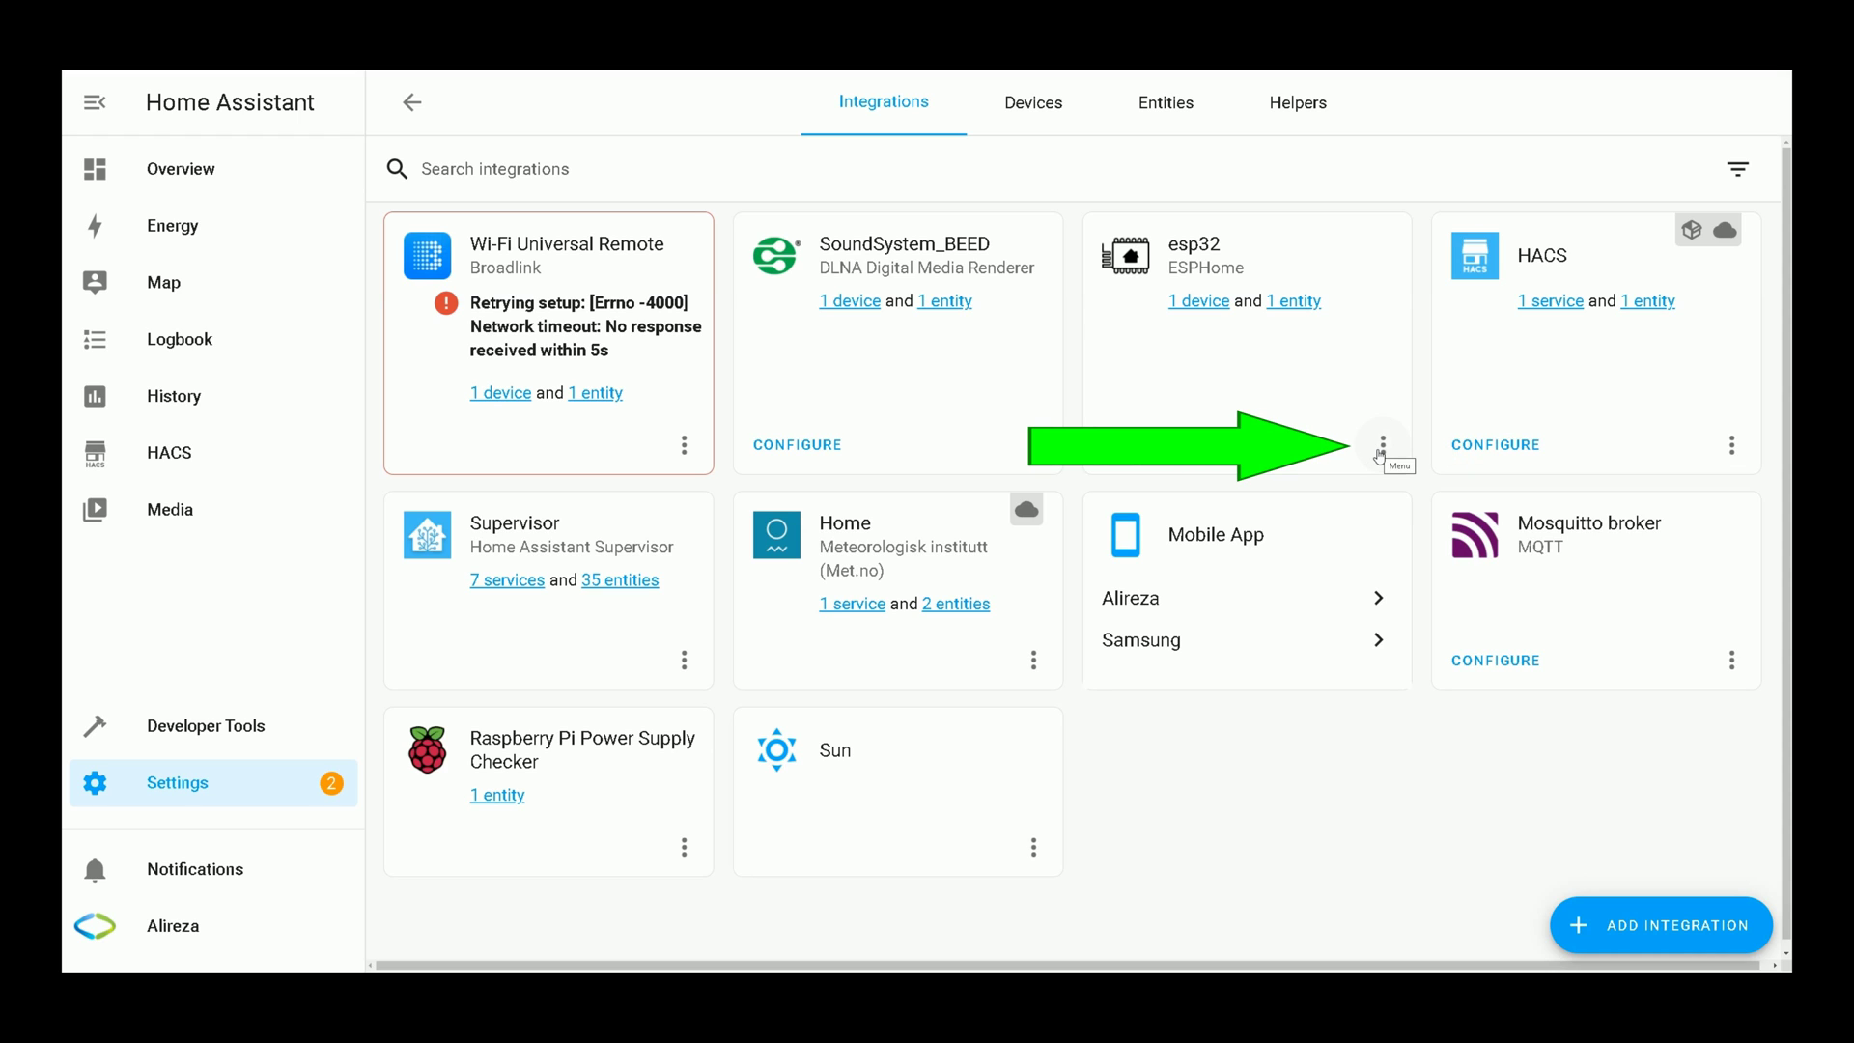
click(1380, 452)
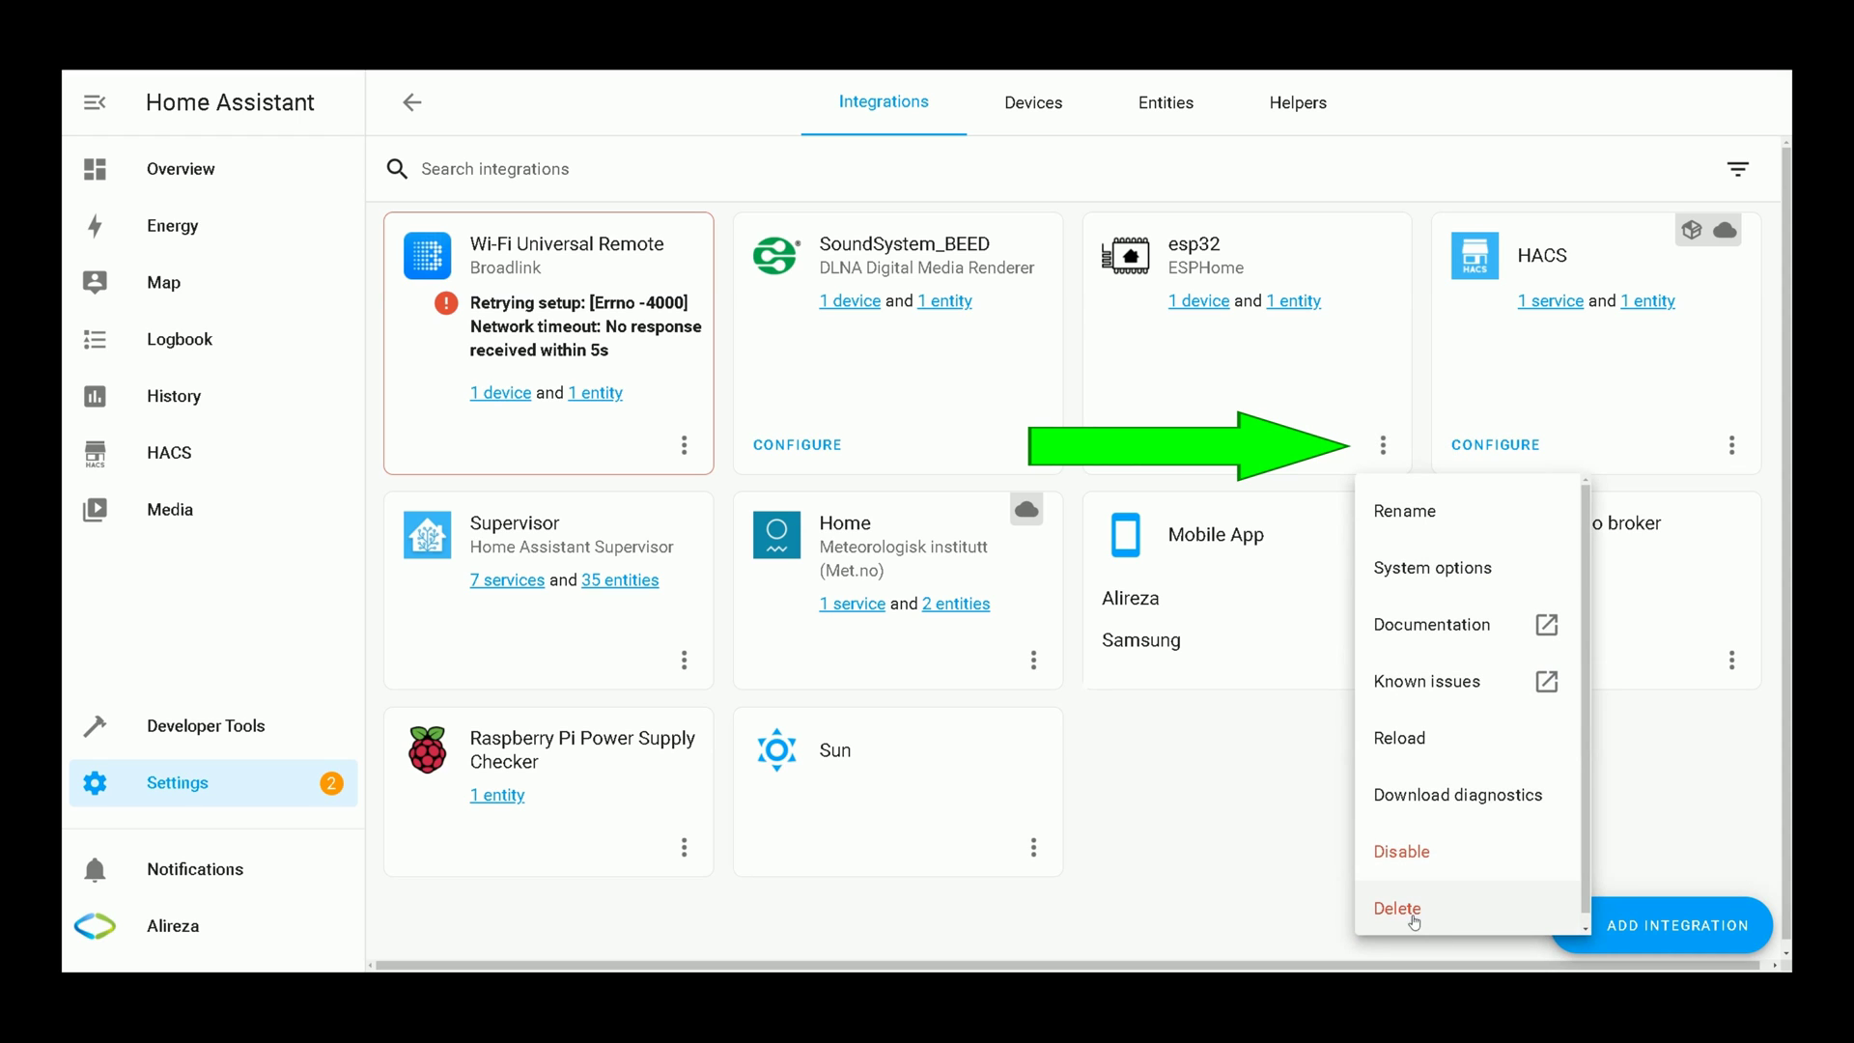
click(1400, 910)
click(1107, 610)
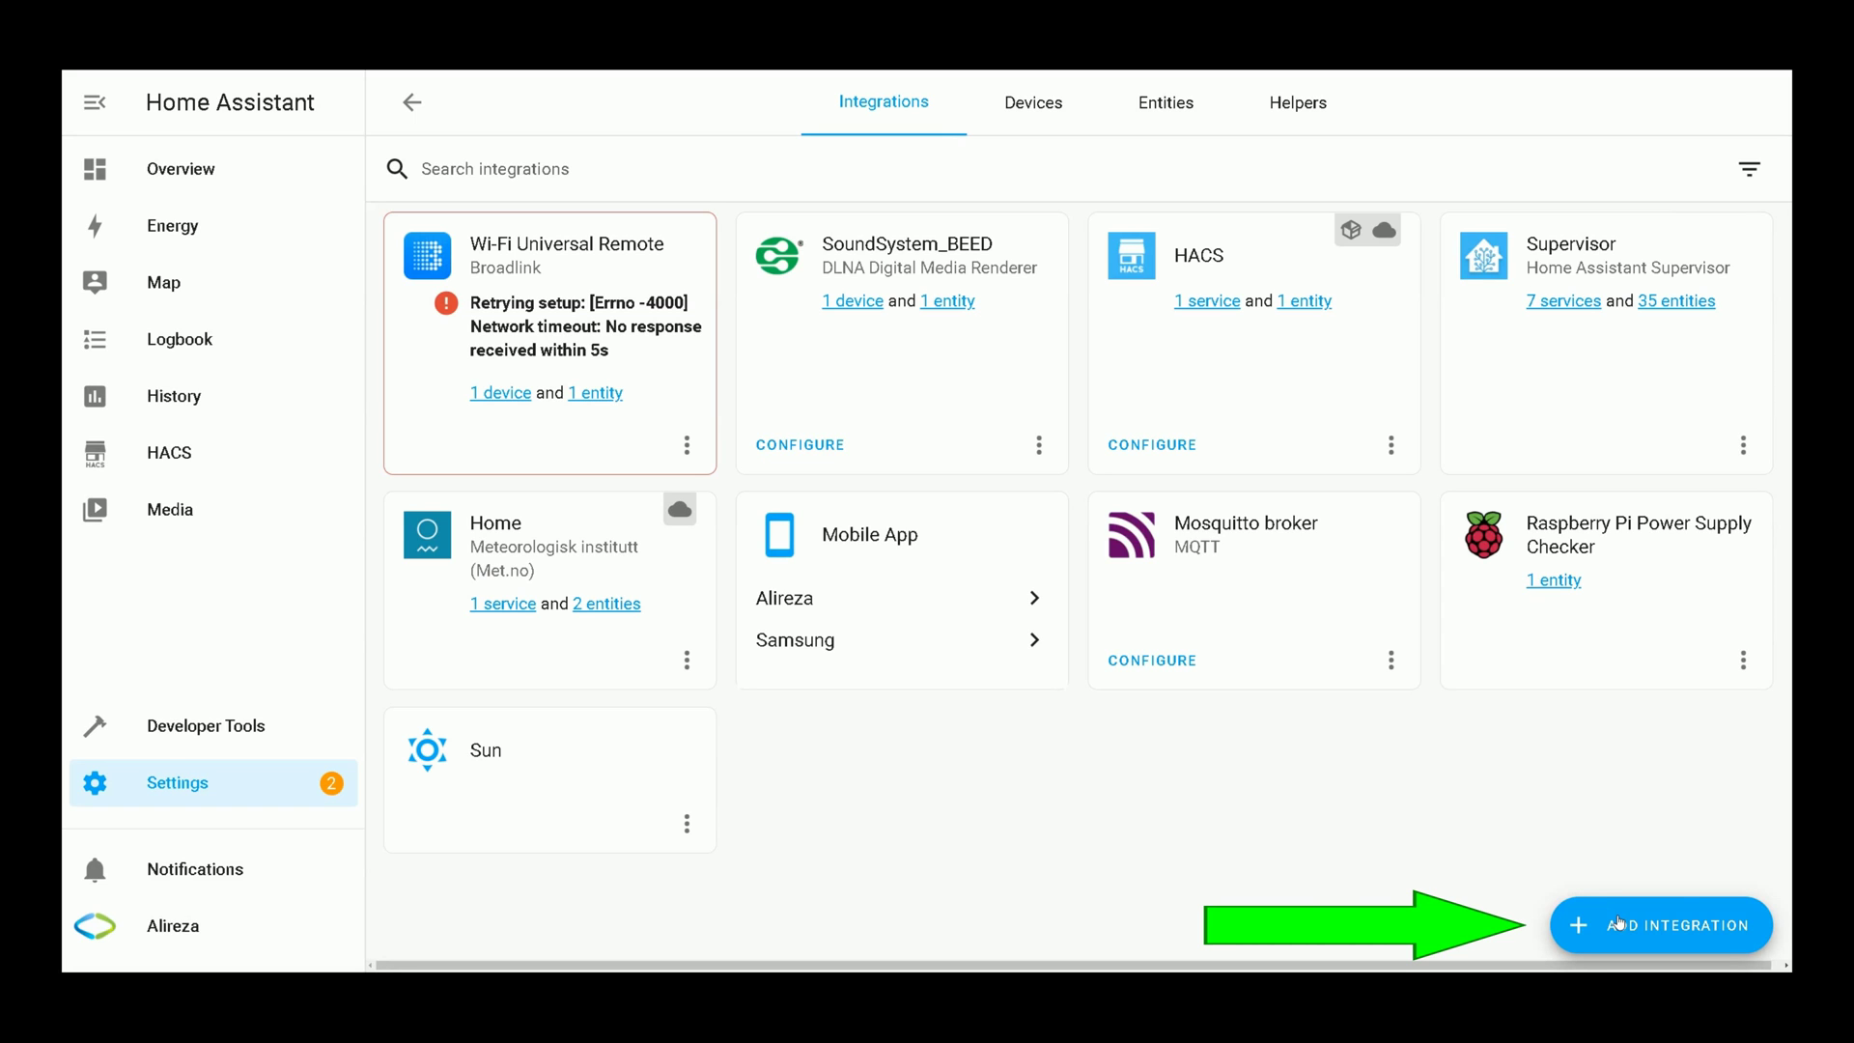
Add the ESPHome integration for host 192.168.1.11, leaving the esp32 device without an area.
click(1618, 923)
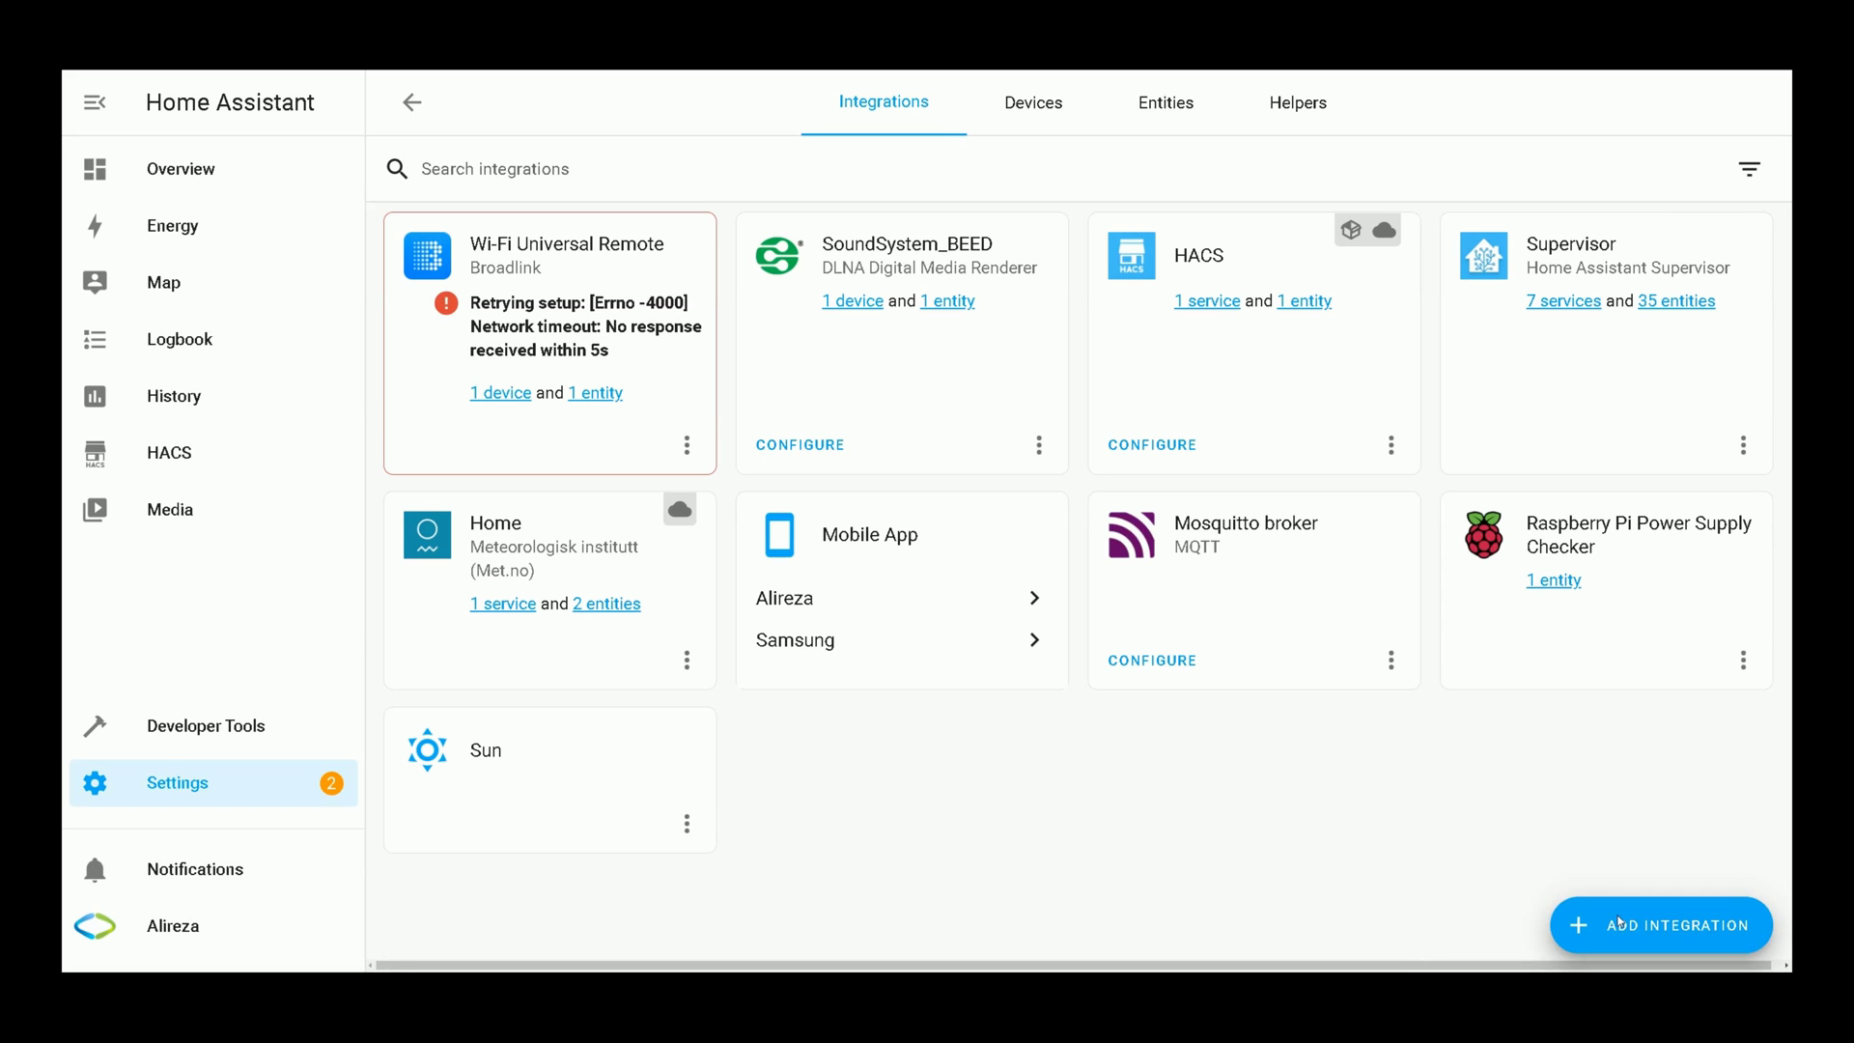
text(esp)
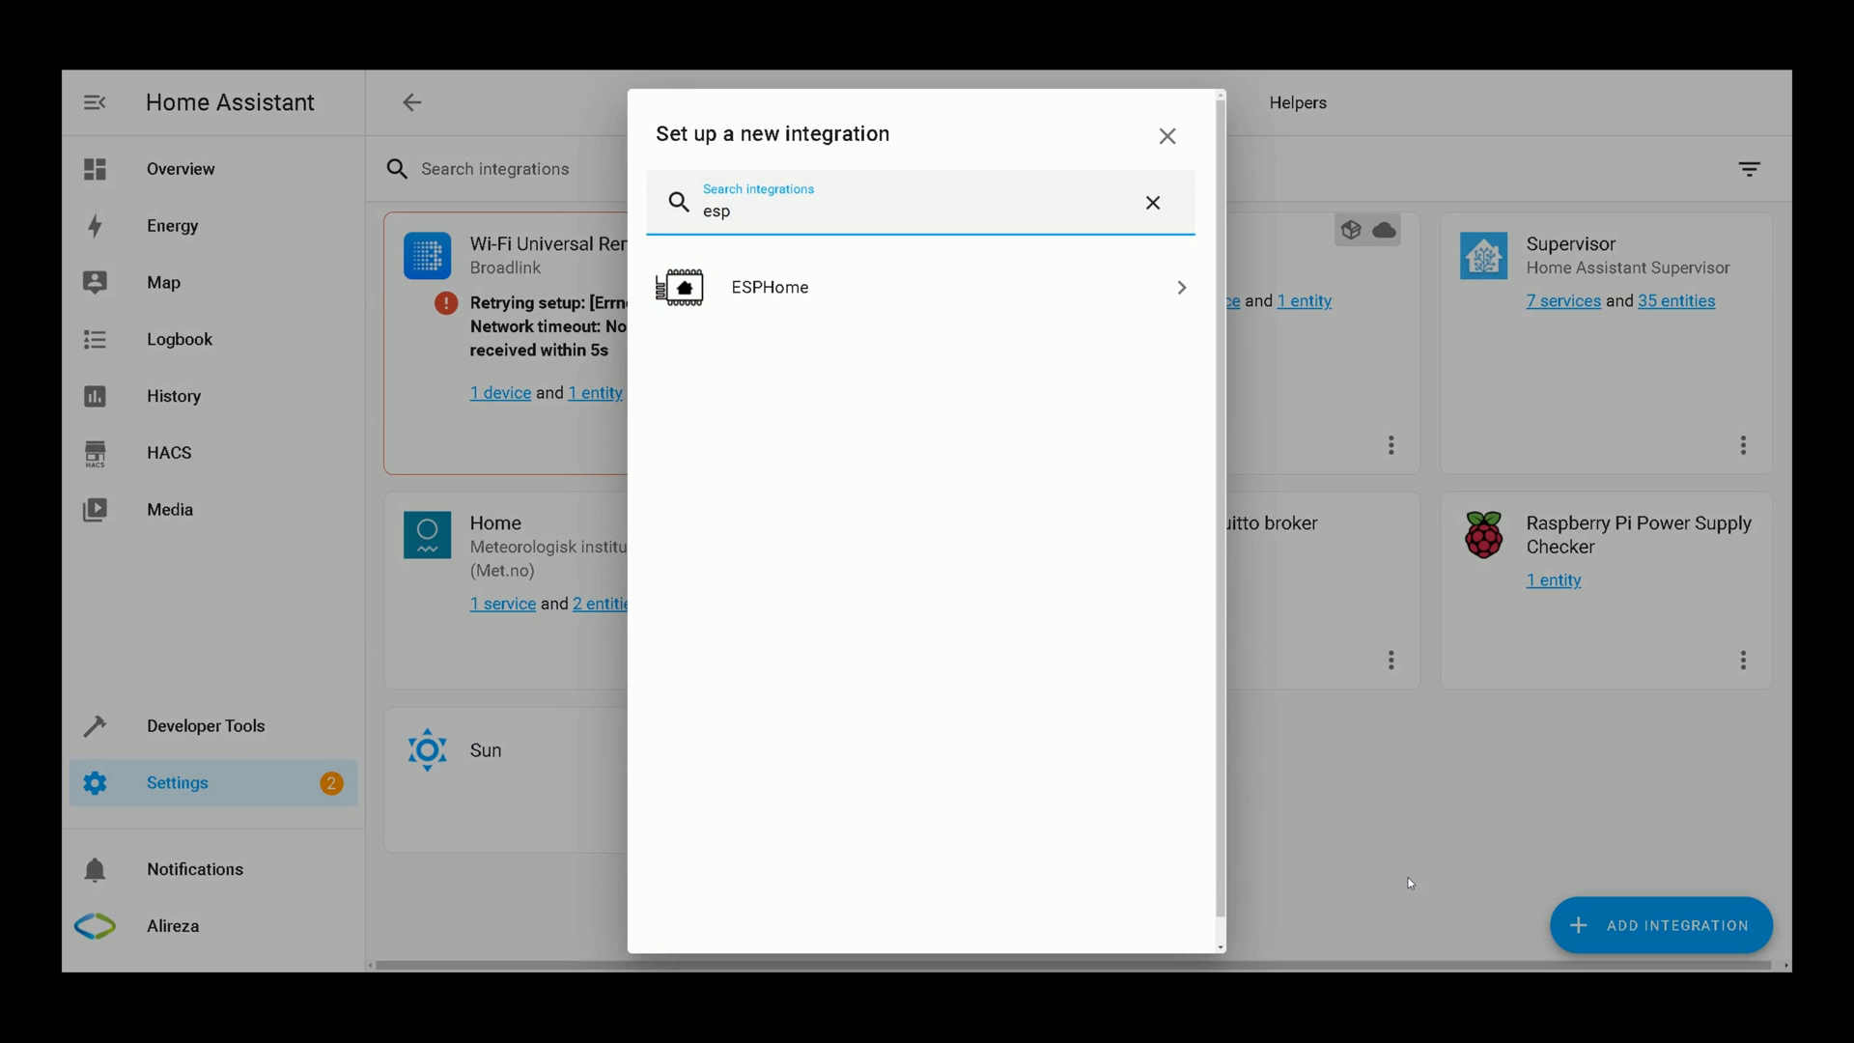
click(816, 292)
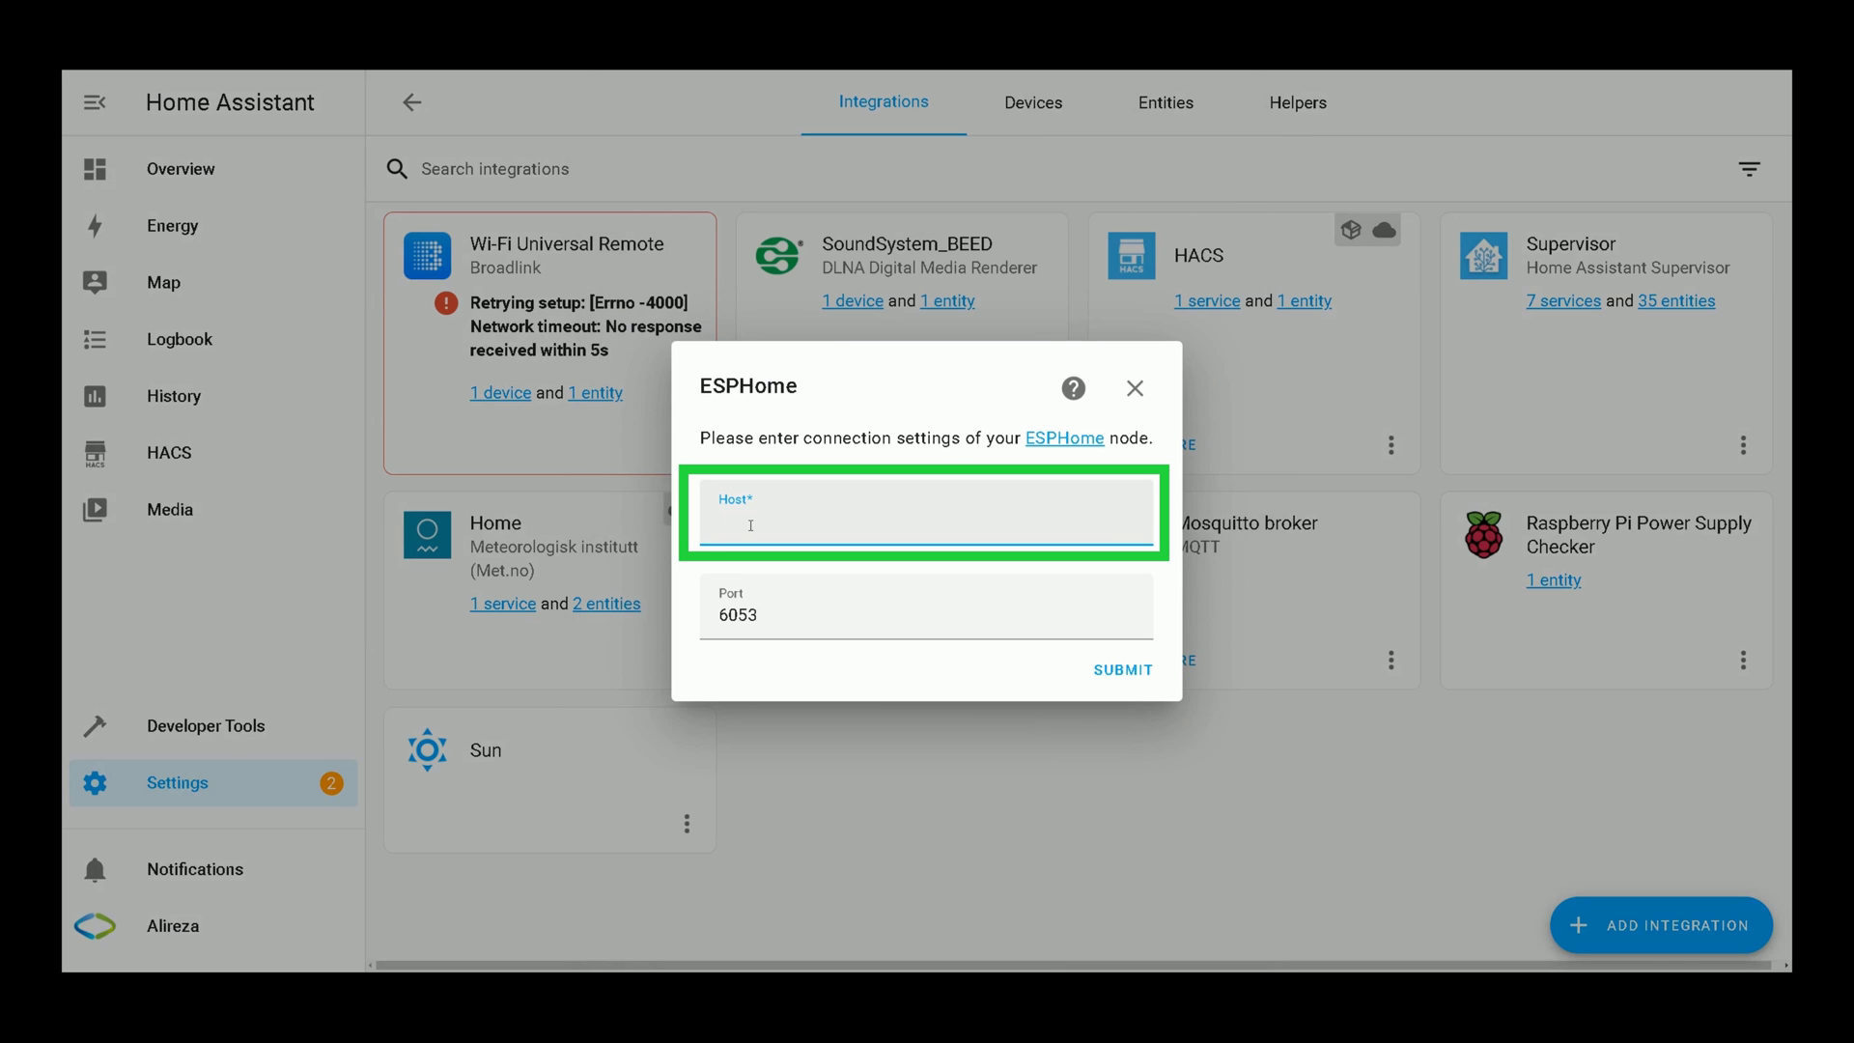
text(192.168.1.11)
click(1106, 670)
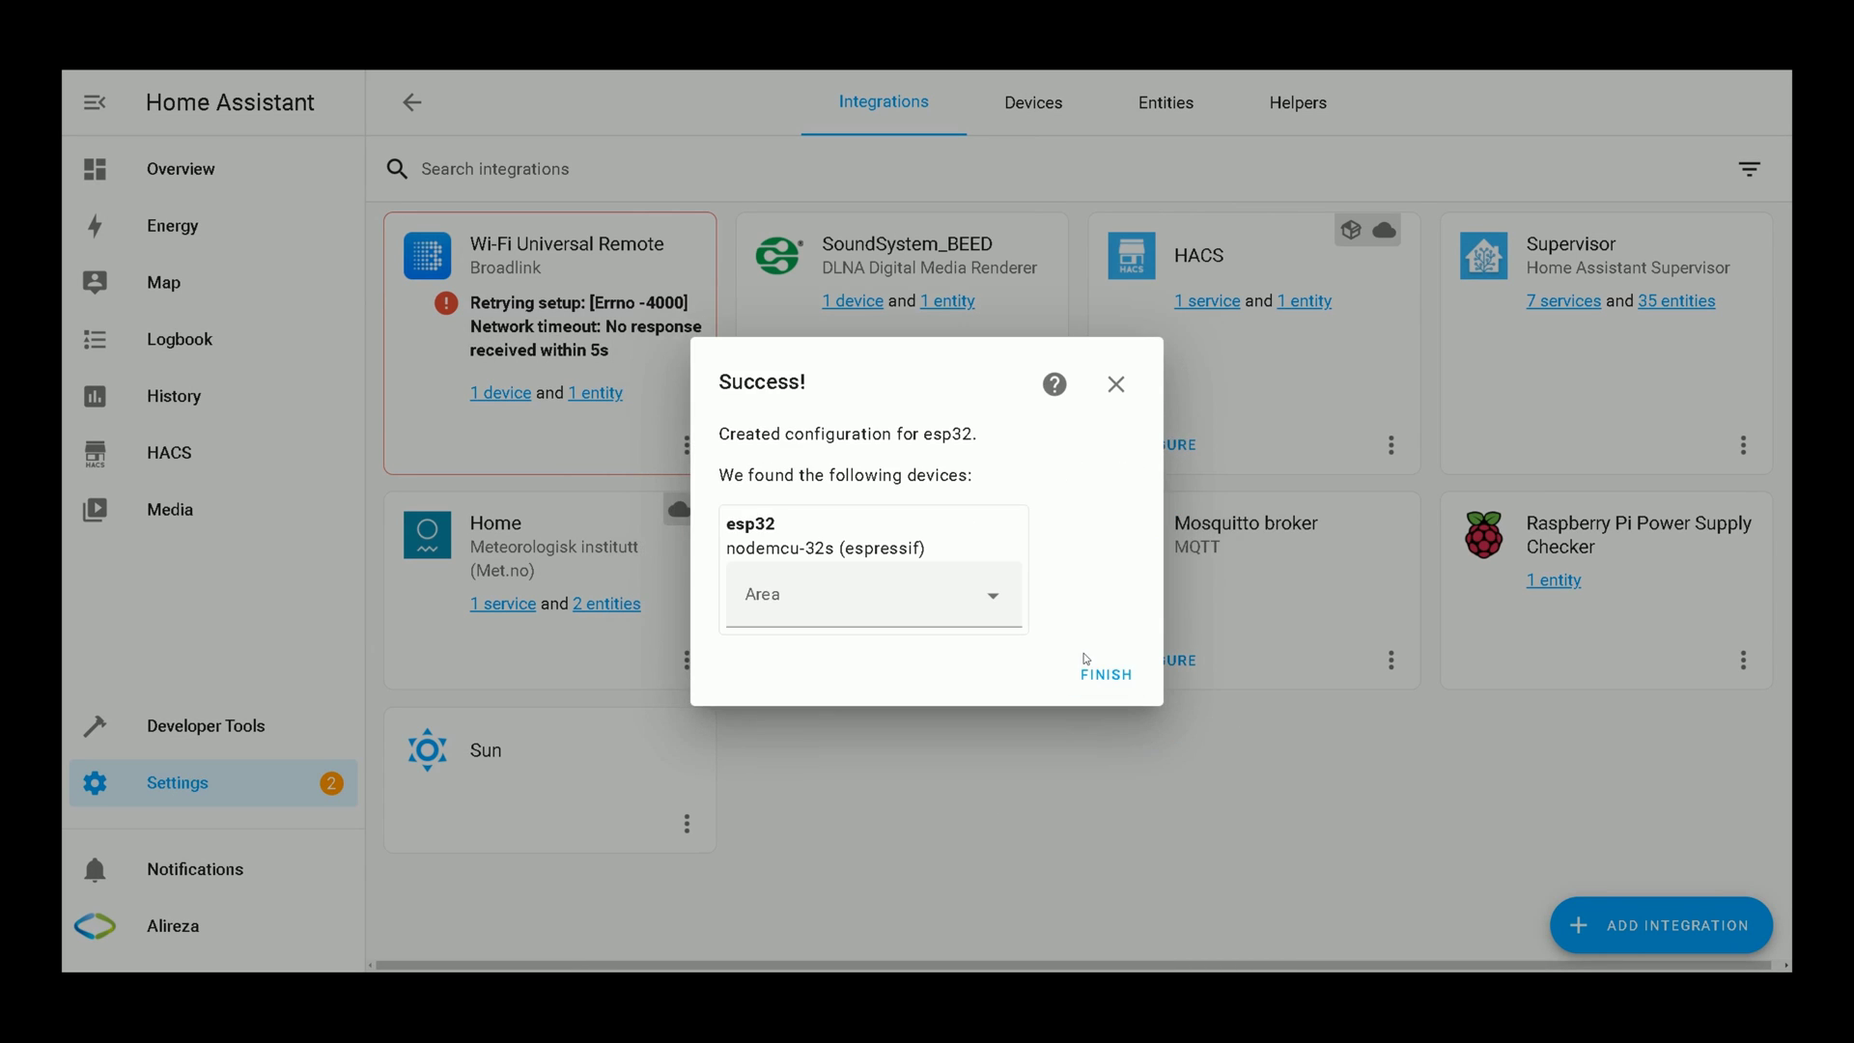
click(992, 603)
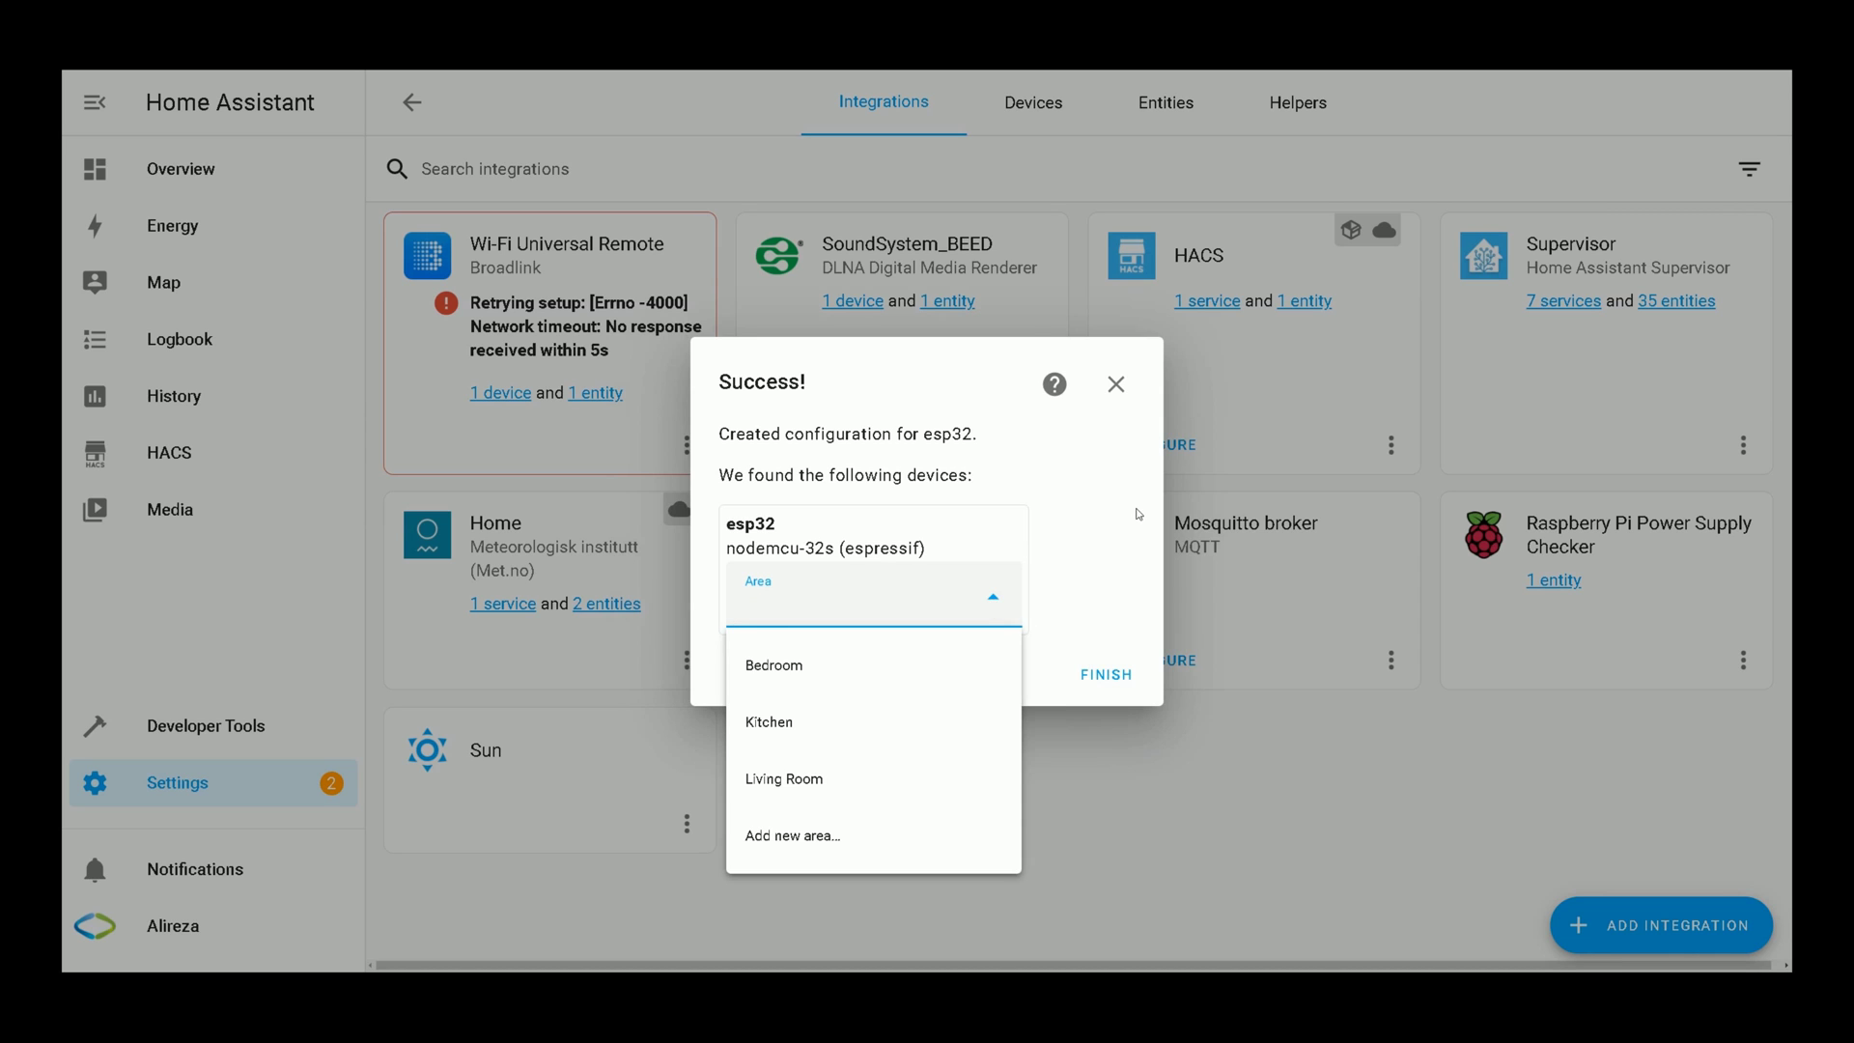
click(1139, 514)
click(1106, 674)
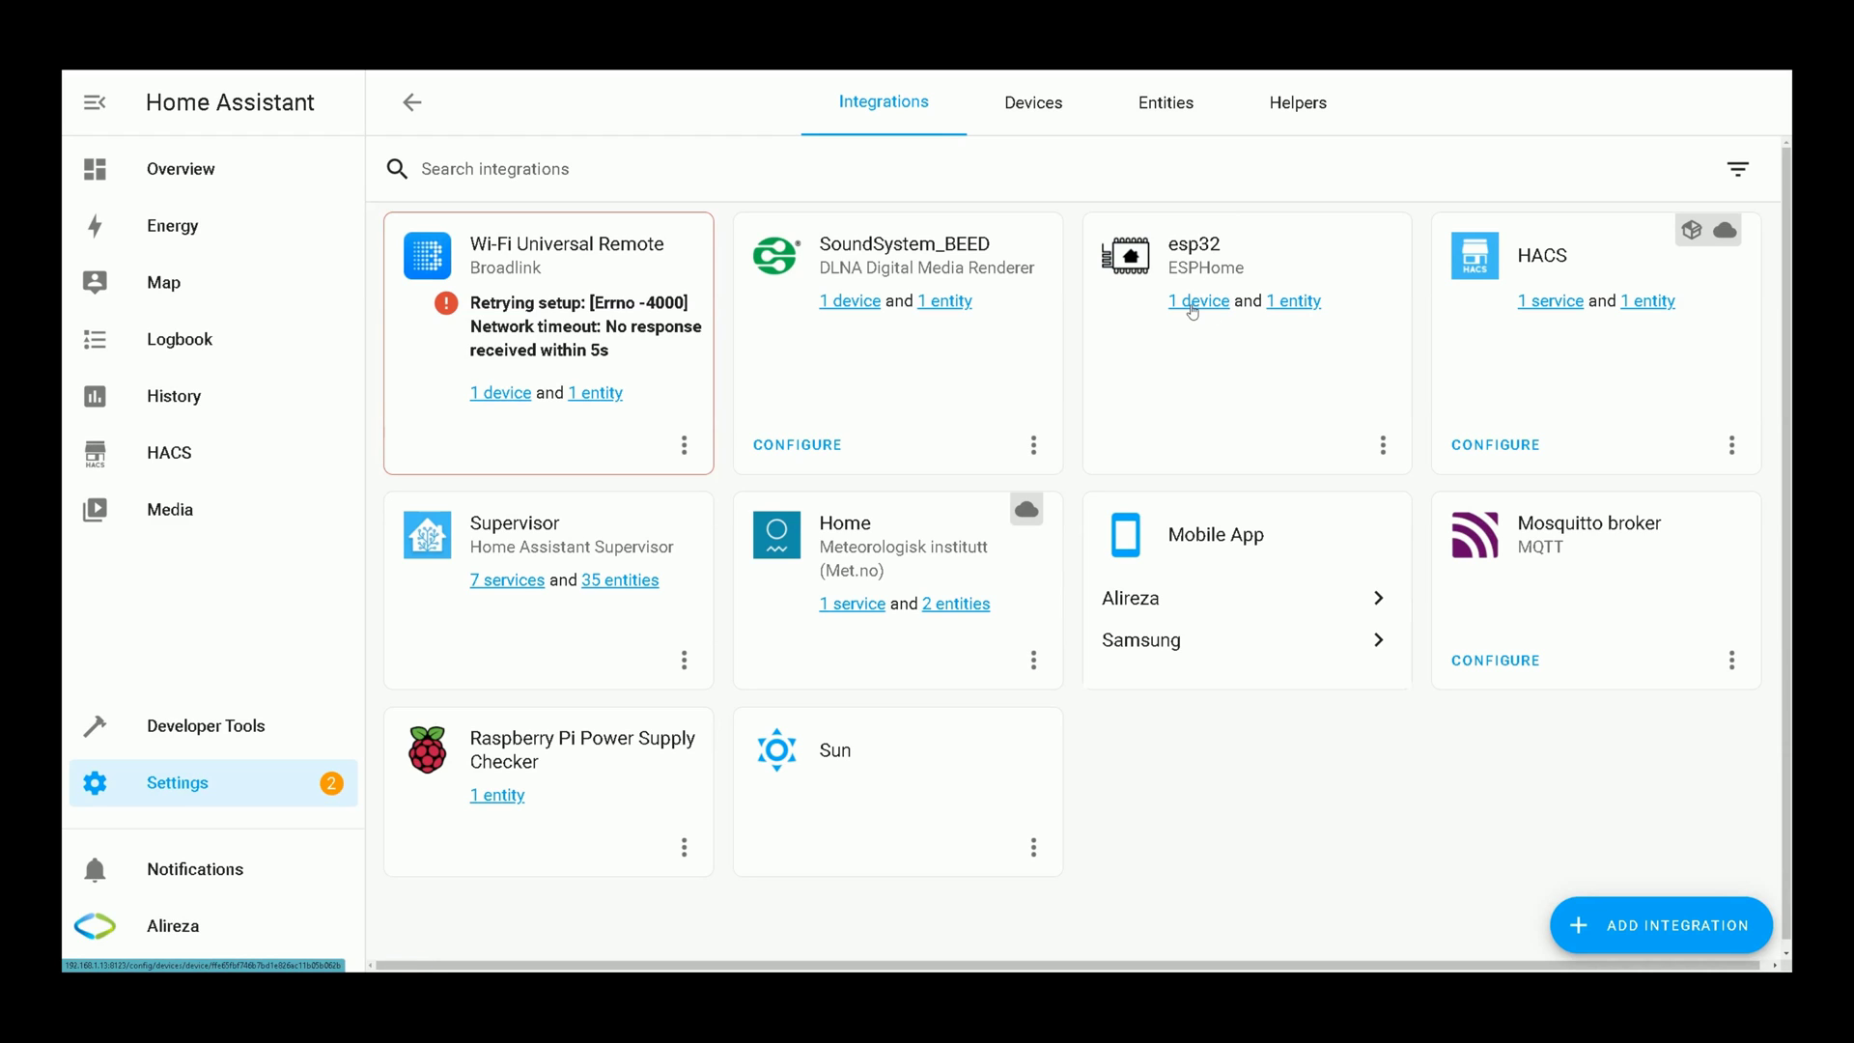
Open the esp32 device page to see the TEMT6000 Illuminance lux reading.
click(1194, 305)
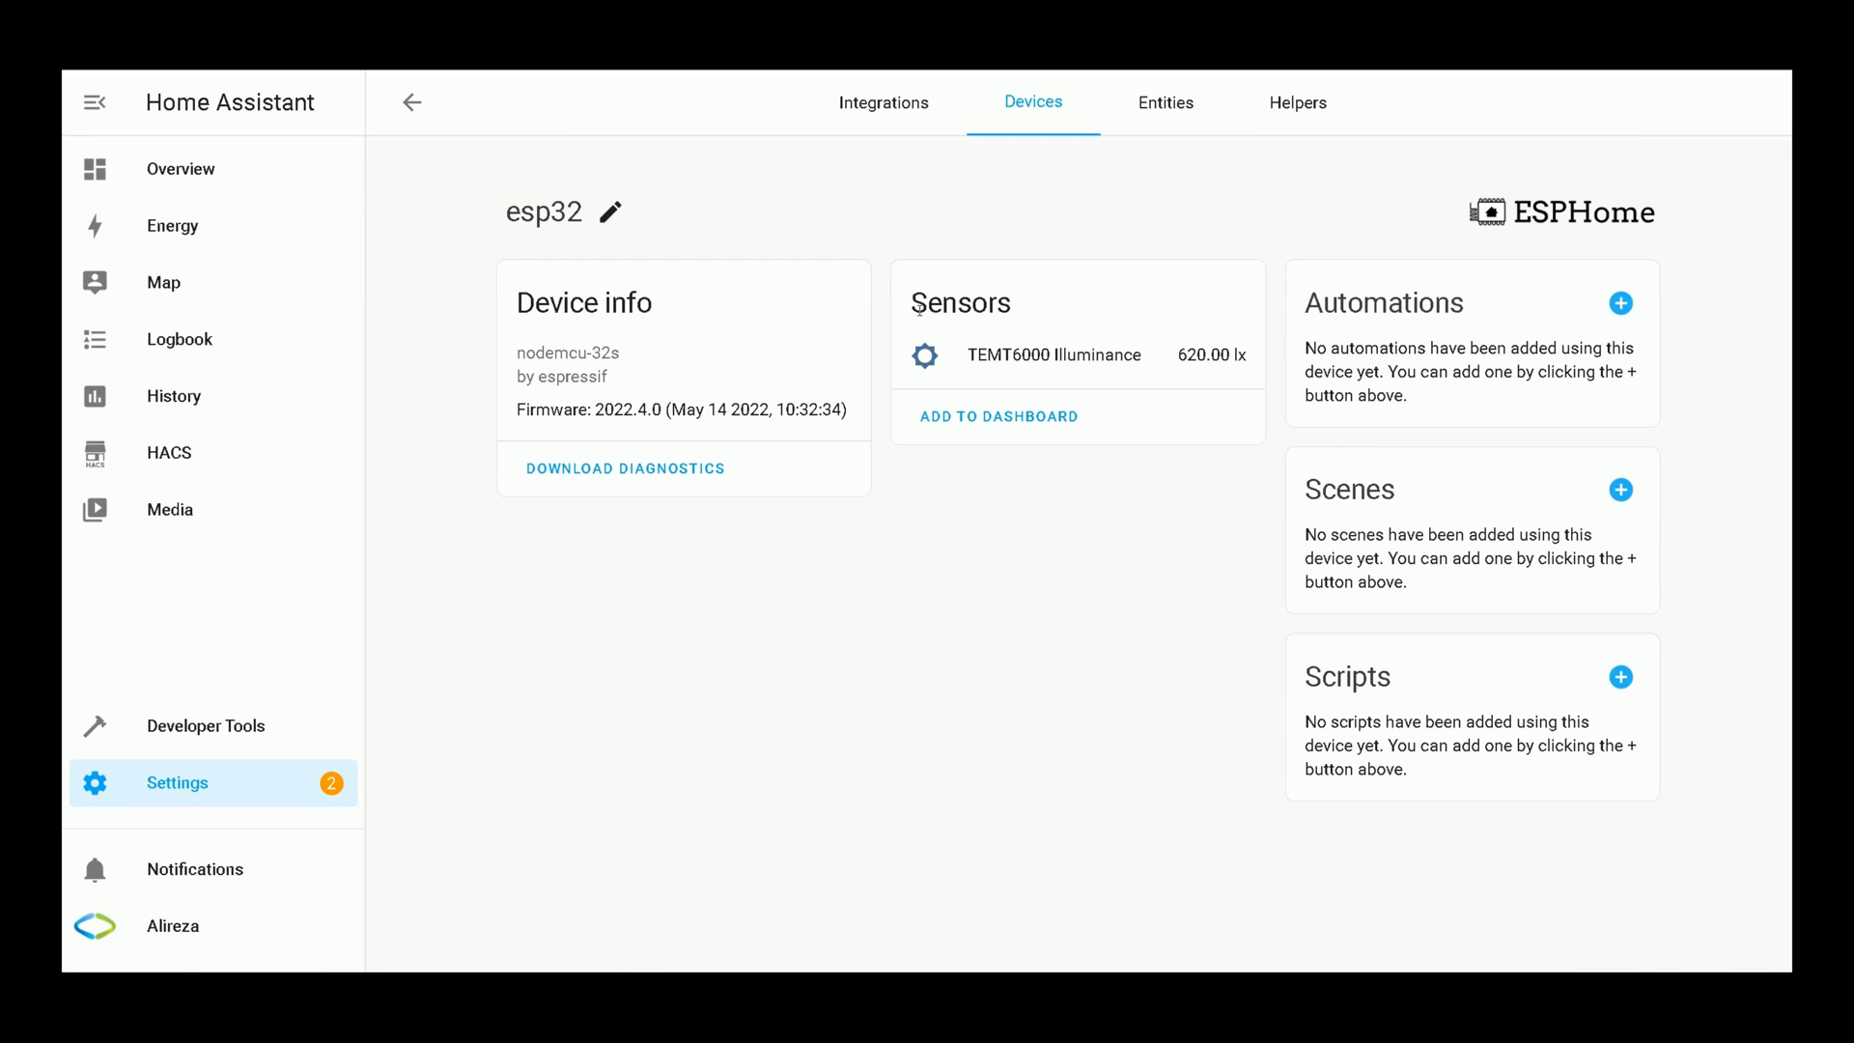